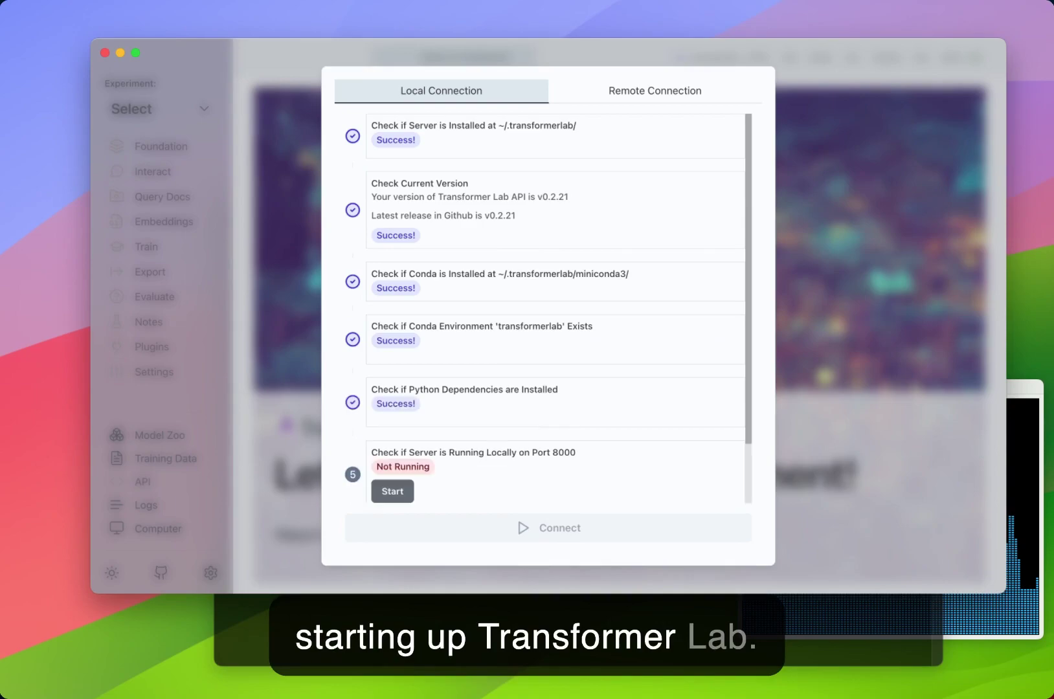
Step: Start the local server on port 8000 and connect to it
scroll(564, 401, "down", 2)
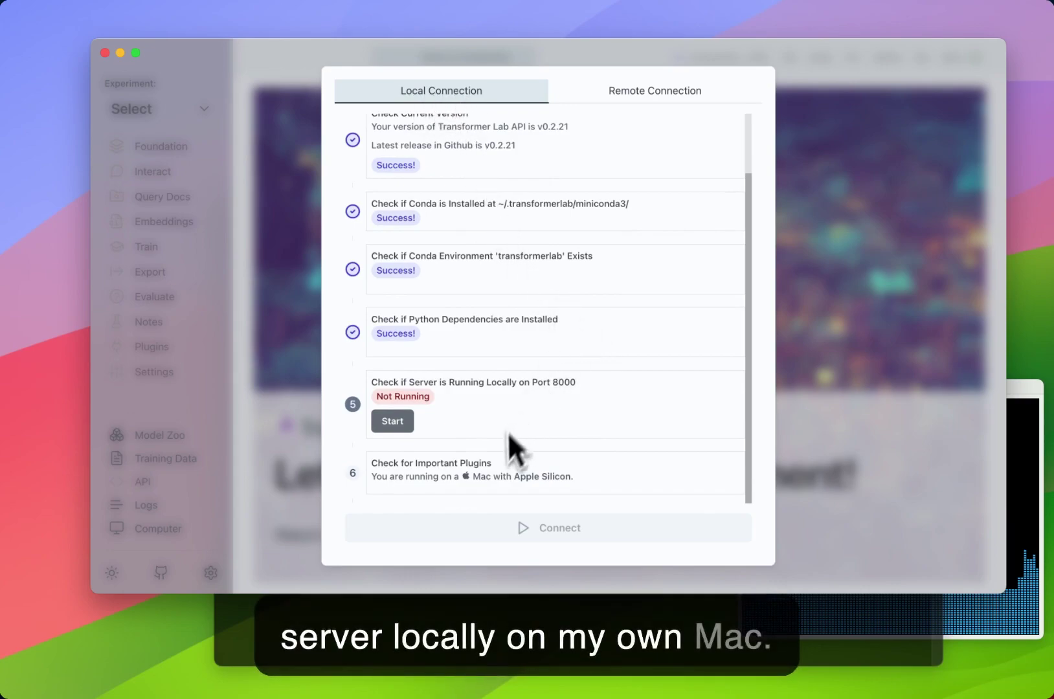
left_click(396, 426)
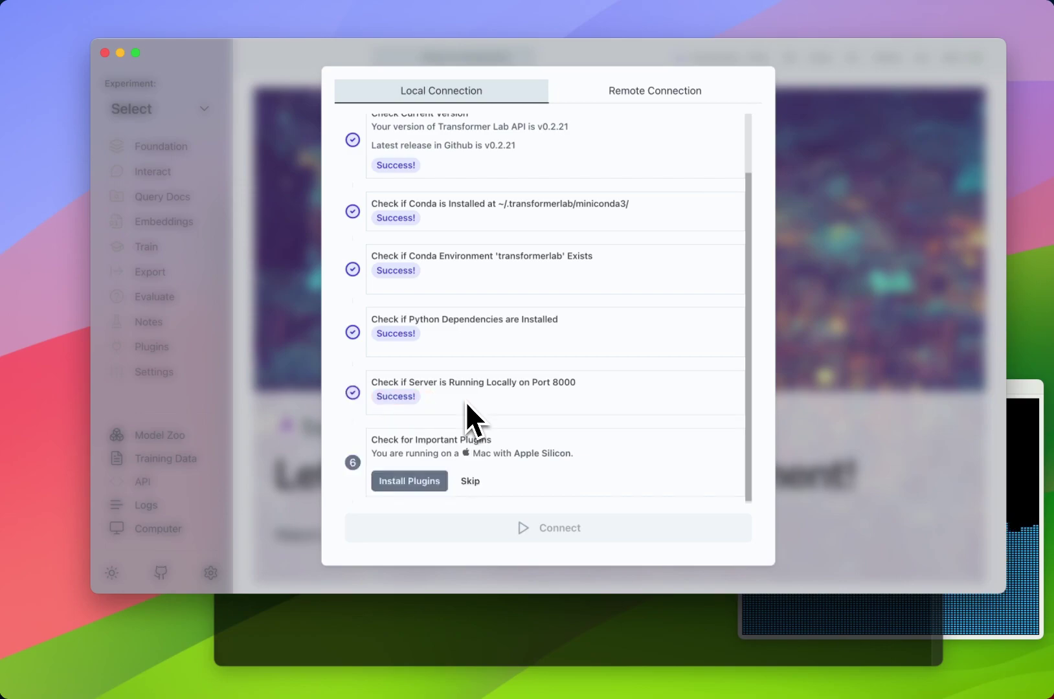
left_click(595, 538)
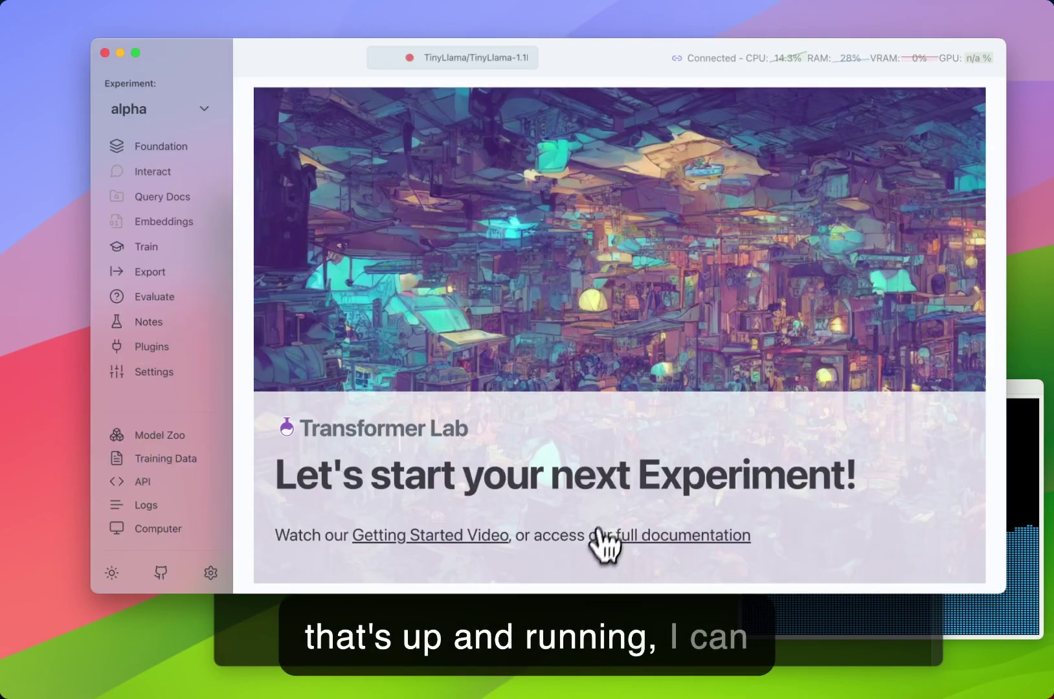
Step: Eject the TinyLlama foundation model, select Mistral-7B-Instruct-v0.2 instead and run it with mlx_server
left_click(164, 148)
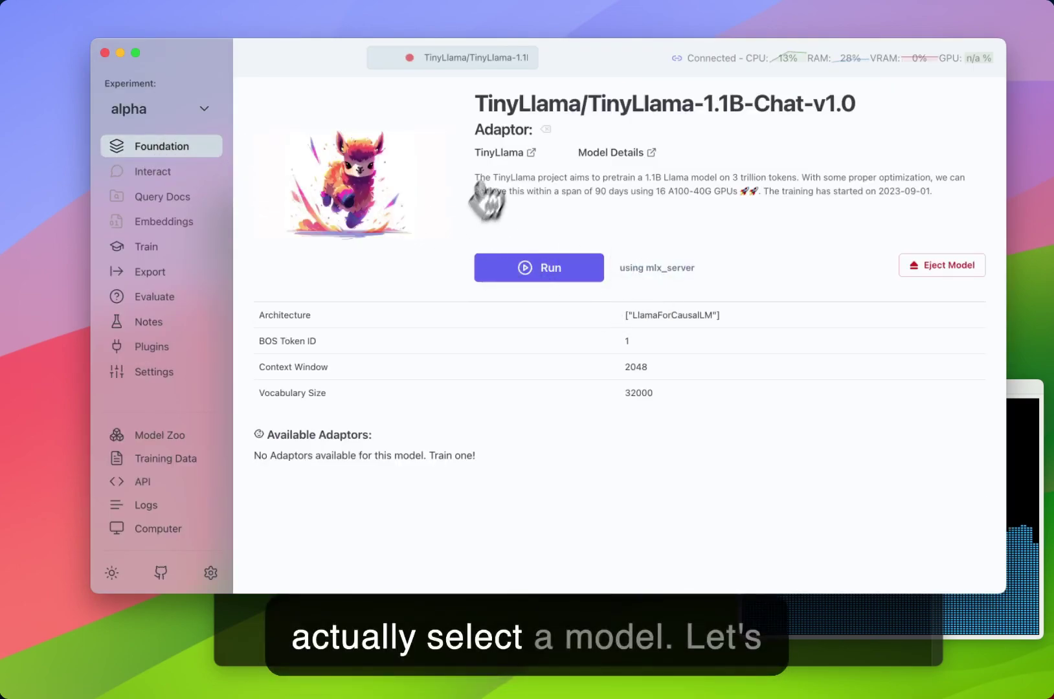
left_click(942, 267)
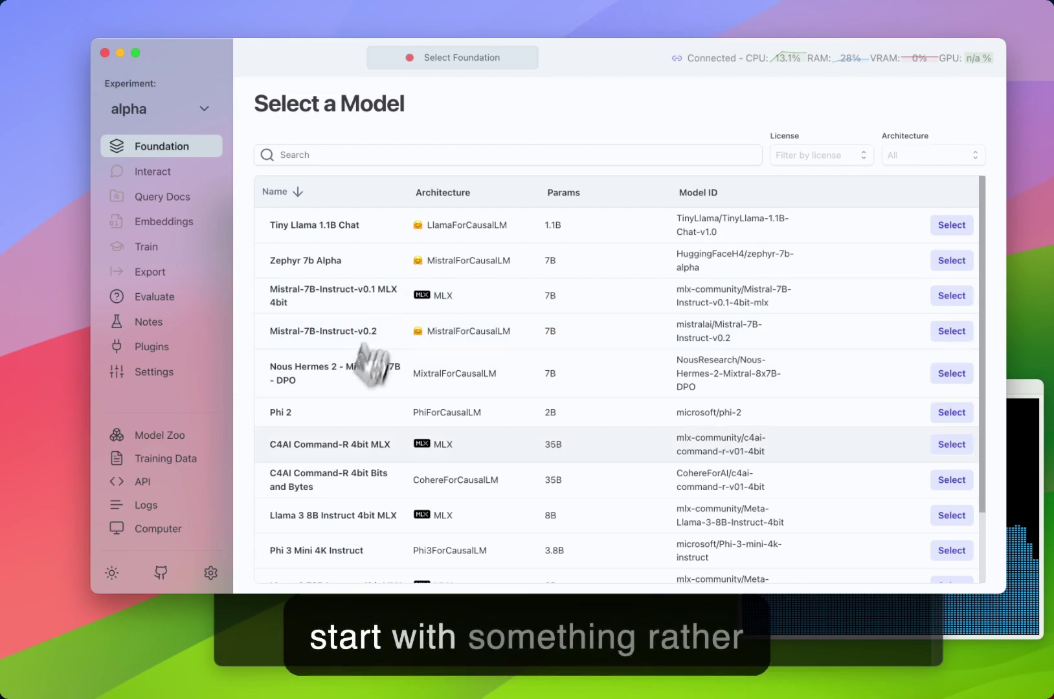
left_click_drag(275, 333, 389, 330)
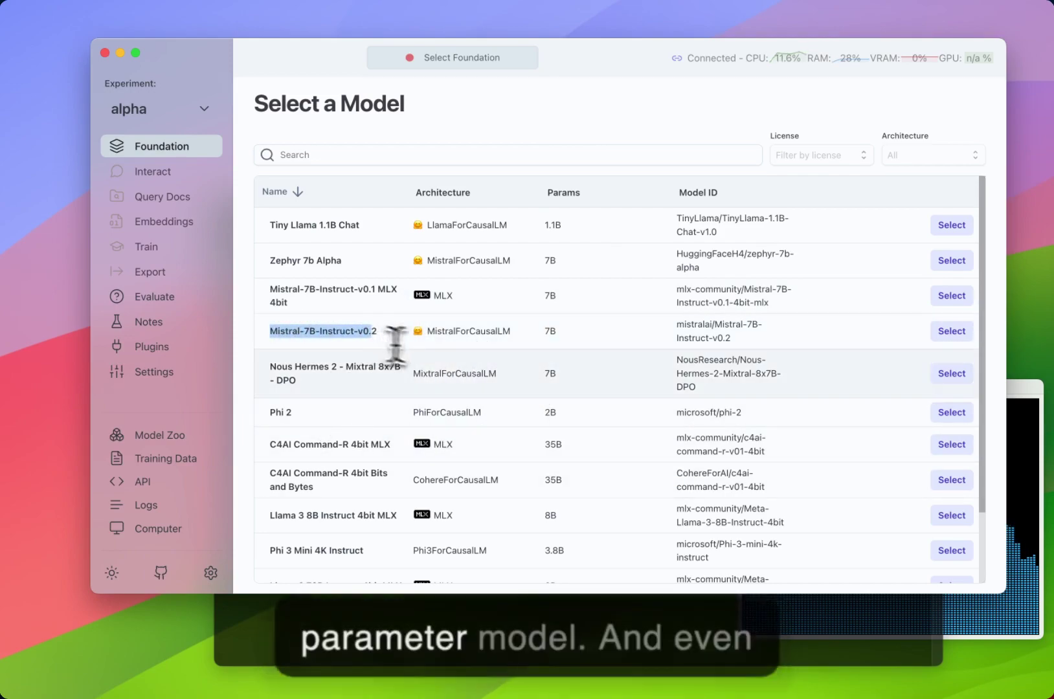
left_click(952, 331)
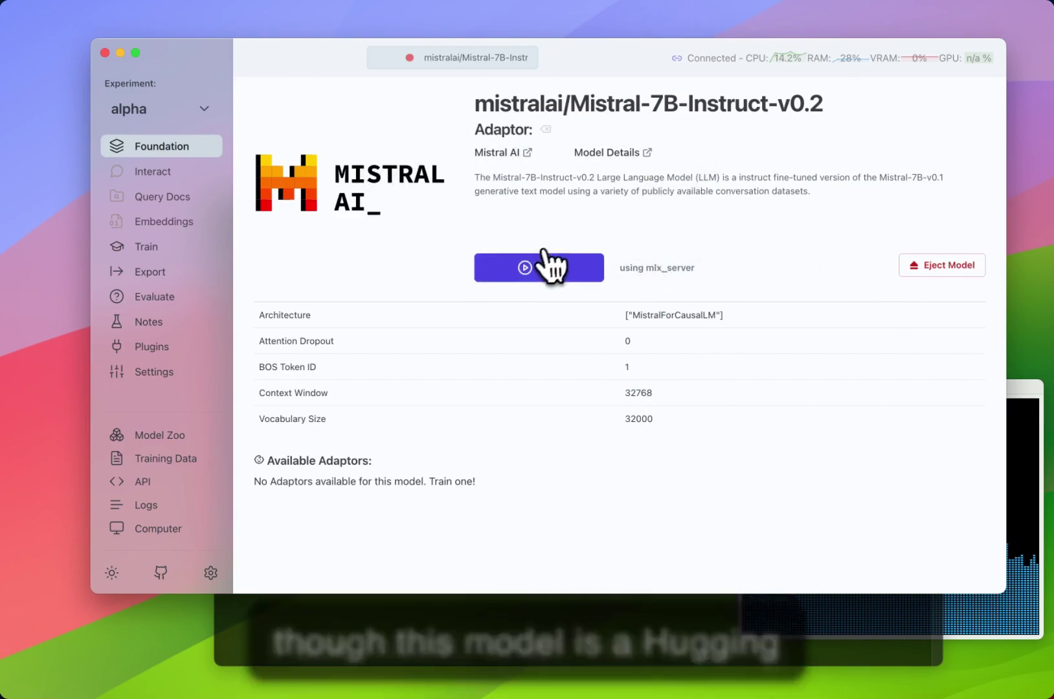
left_click(563, 275)
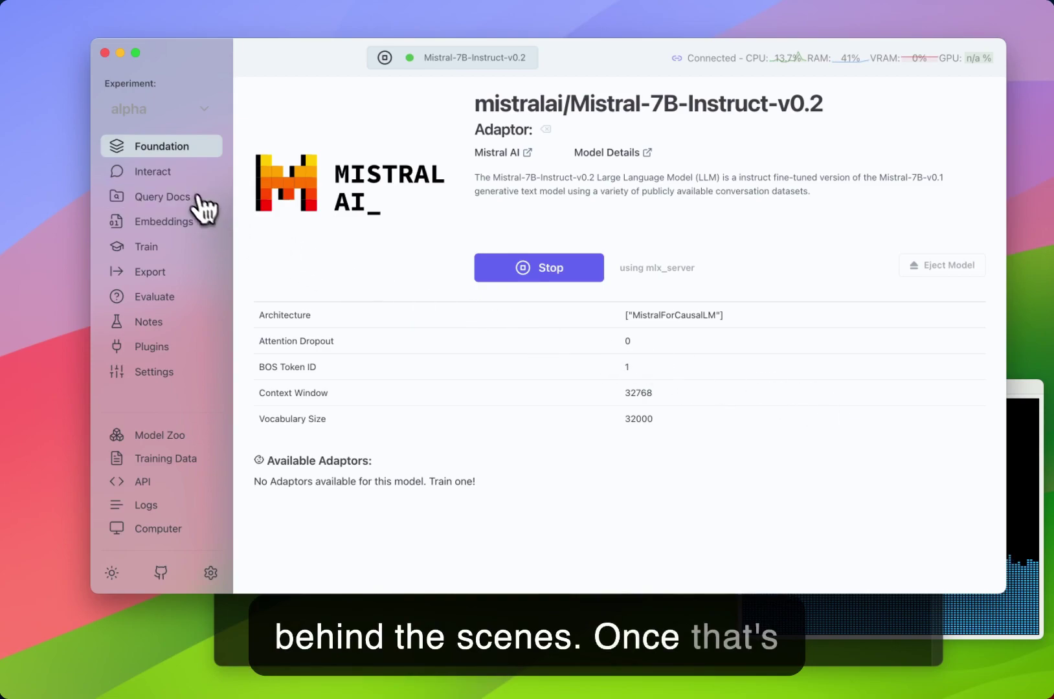
Step: Set the chat's maximum length to 756 and ask the Mistral model to tell a short story
left_click(155, 171)
left_click(370, 498)
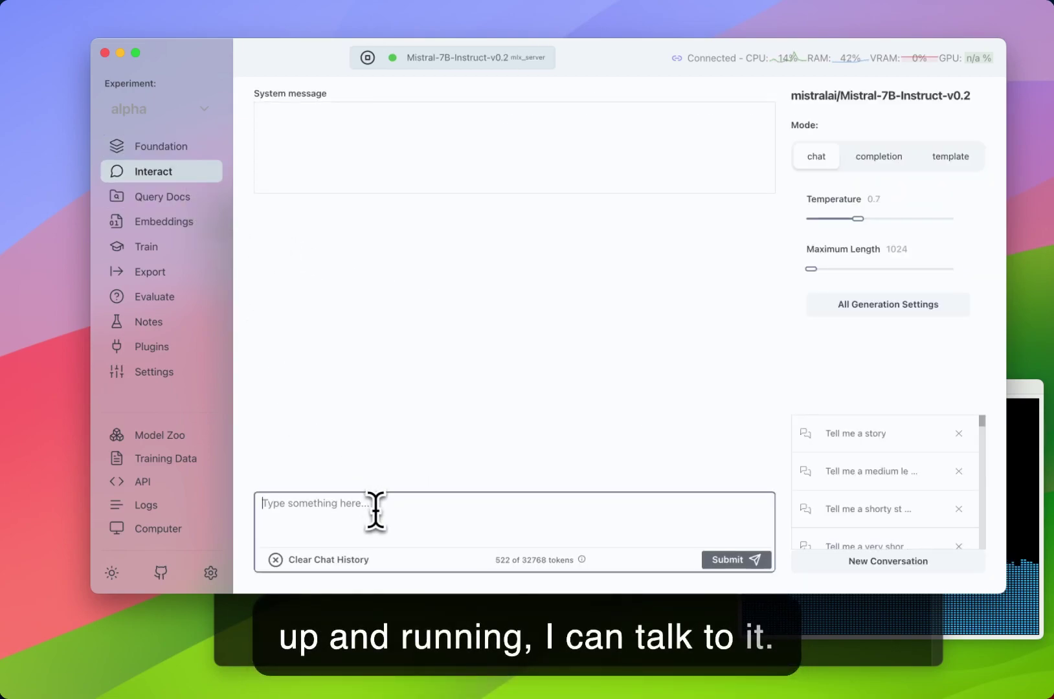
left_click_drag(817, 274, 814, 273)
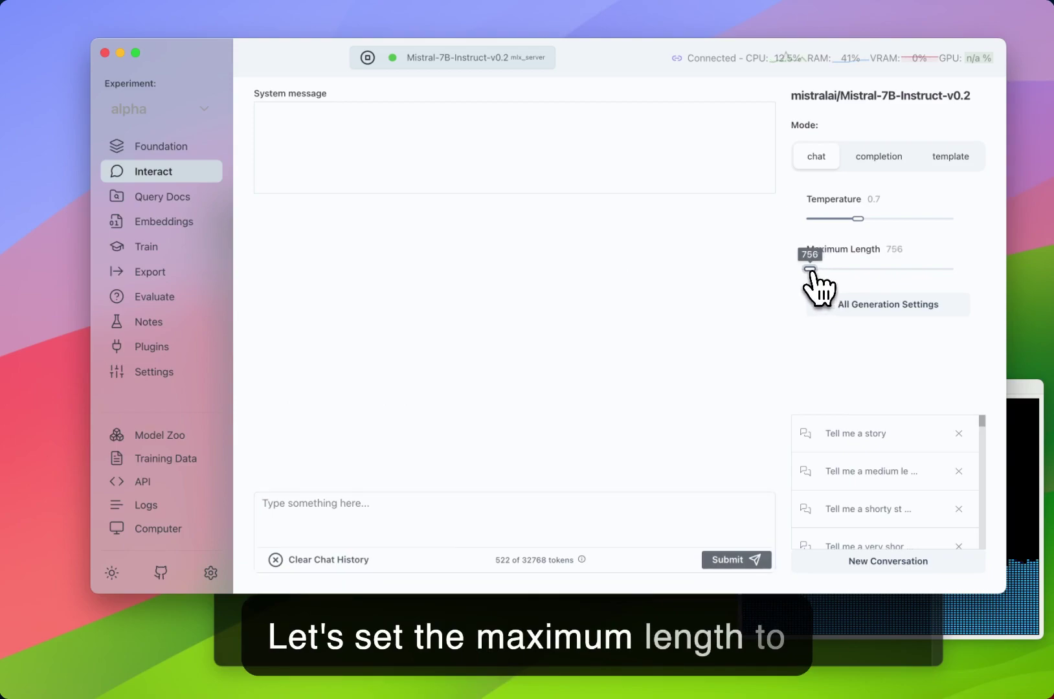
left_click(551, 507)
type("T")
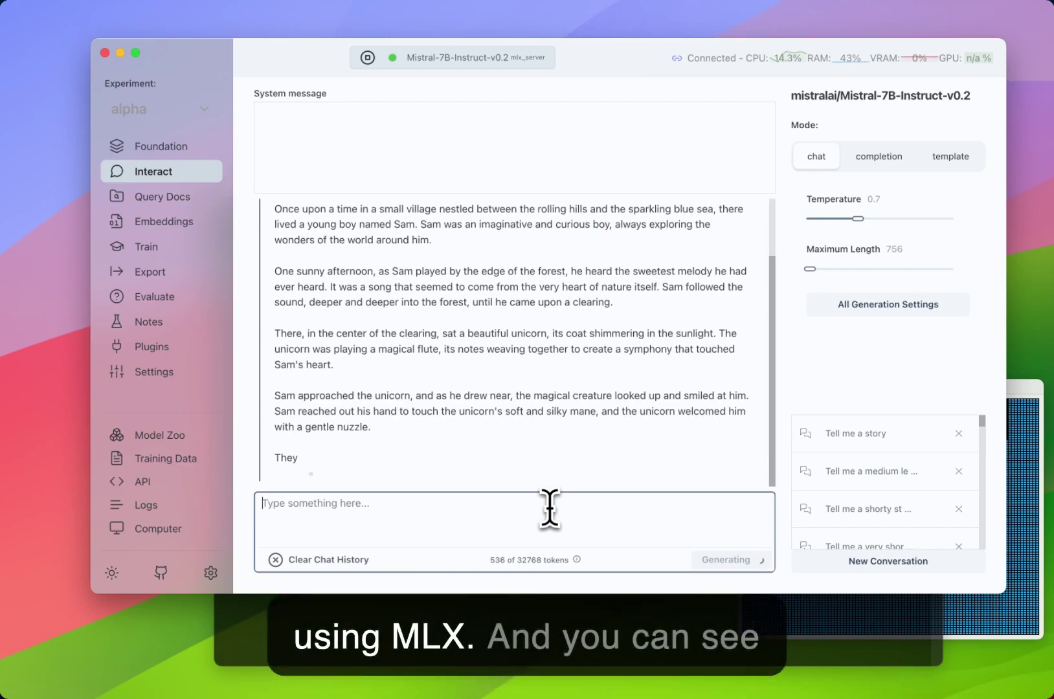
Step: Examine the GPU load in the GPU History window and the token speed of the generated story
left_click(1016, 484)
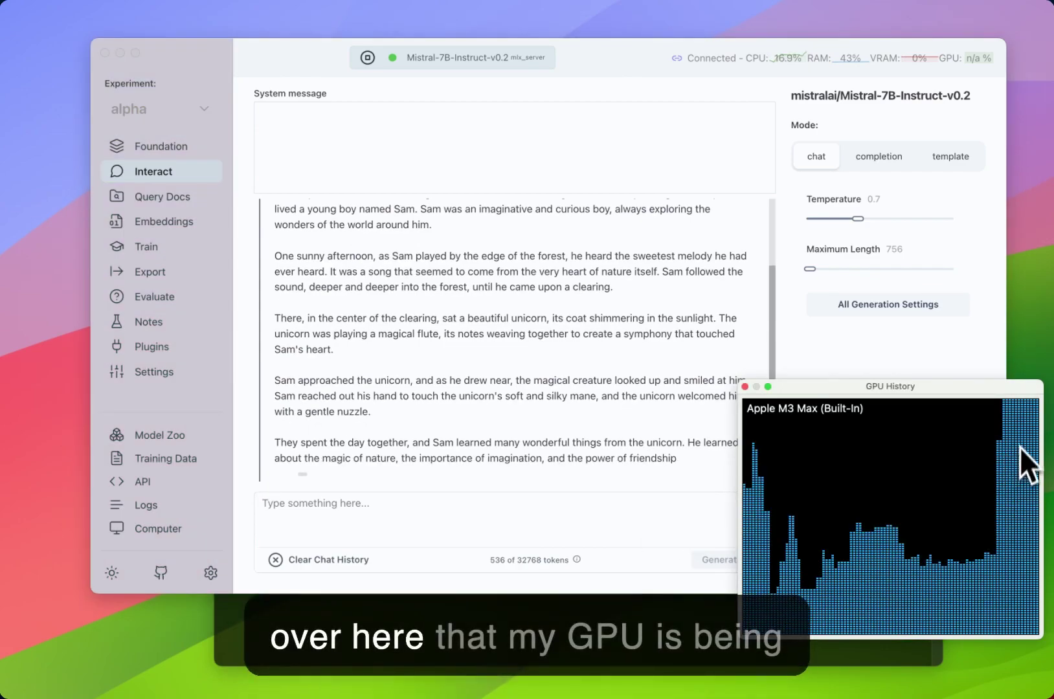
left_click(606, 155)
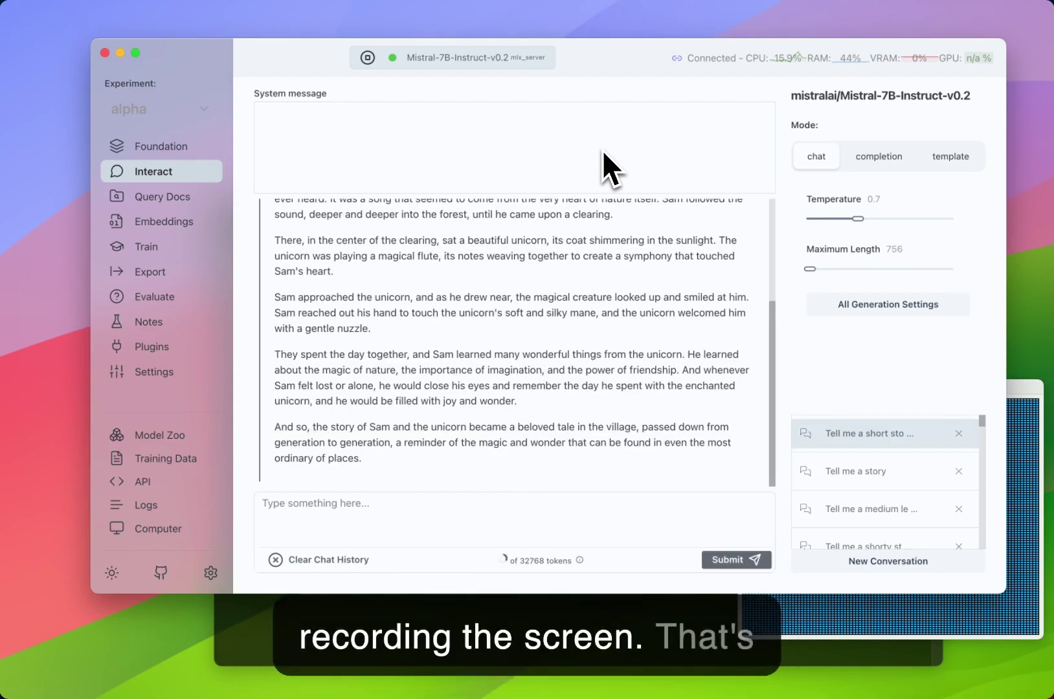
mouse_move(591, 244)
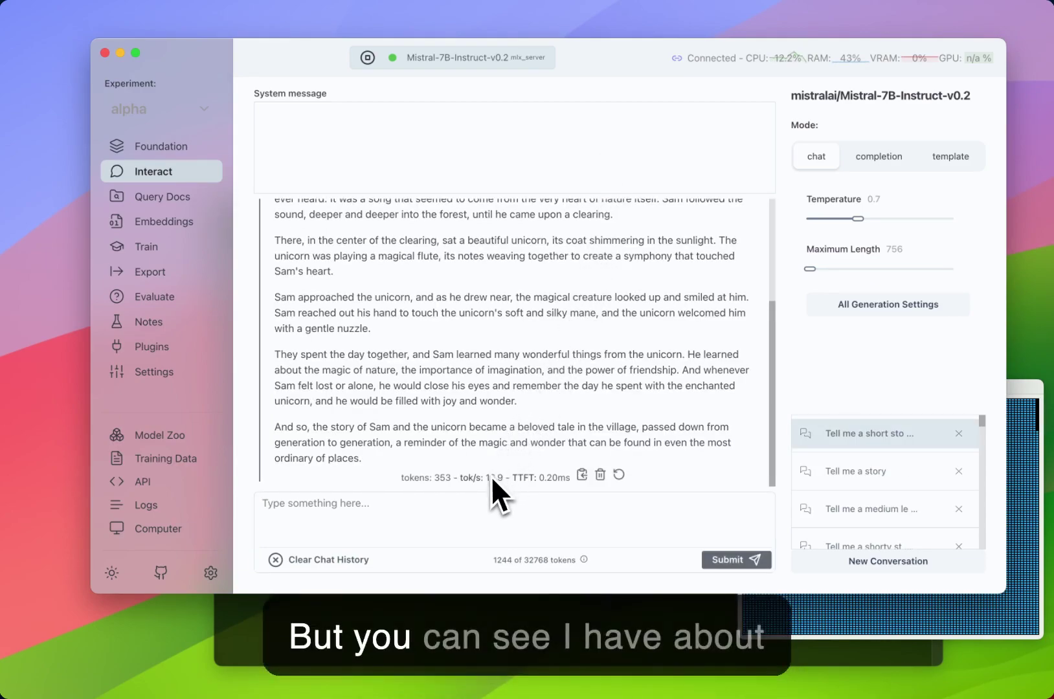
Step: Stop the Mistral model, change its inference engine to Fastchat Server and run it again
left_click(148, 150)
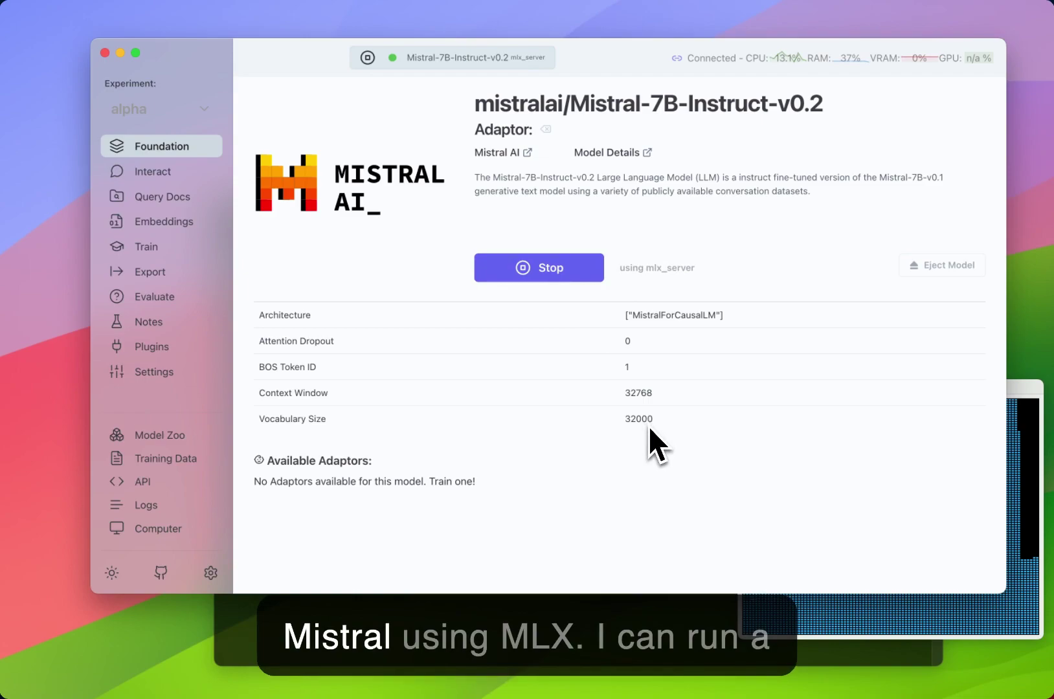
left_click(655, 267)
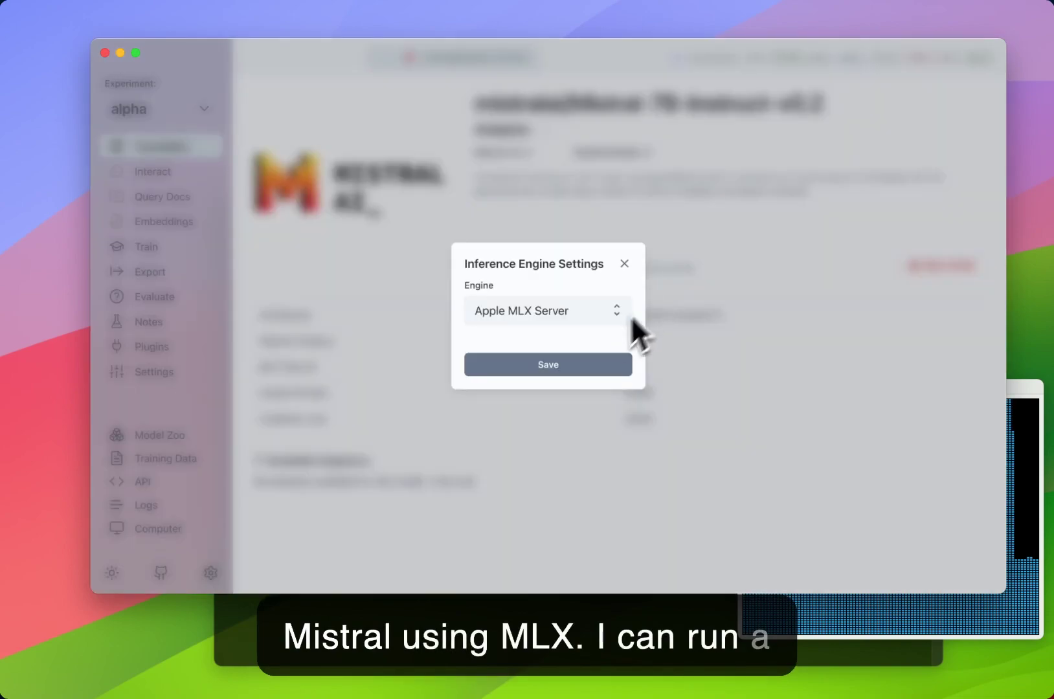
left_click(612, 312)
triple_click(561, 376)
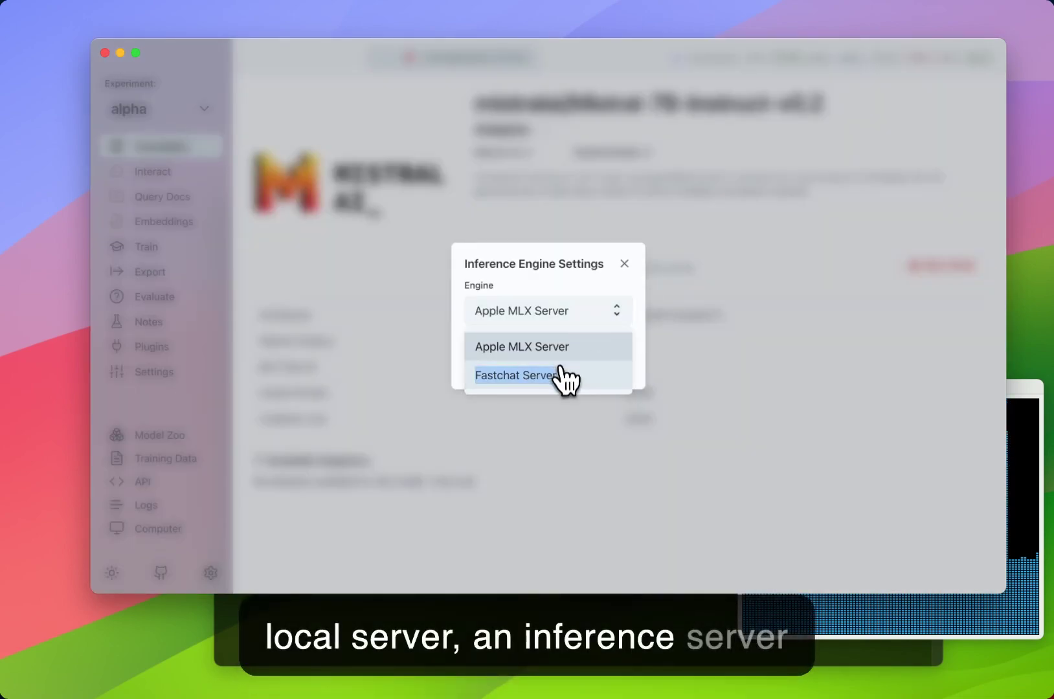
left_click(561, 375)
left_click(562, 427)
left_click(538, 268)
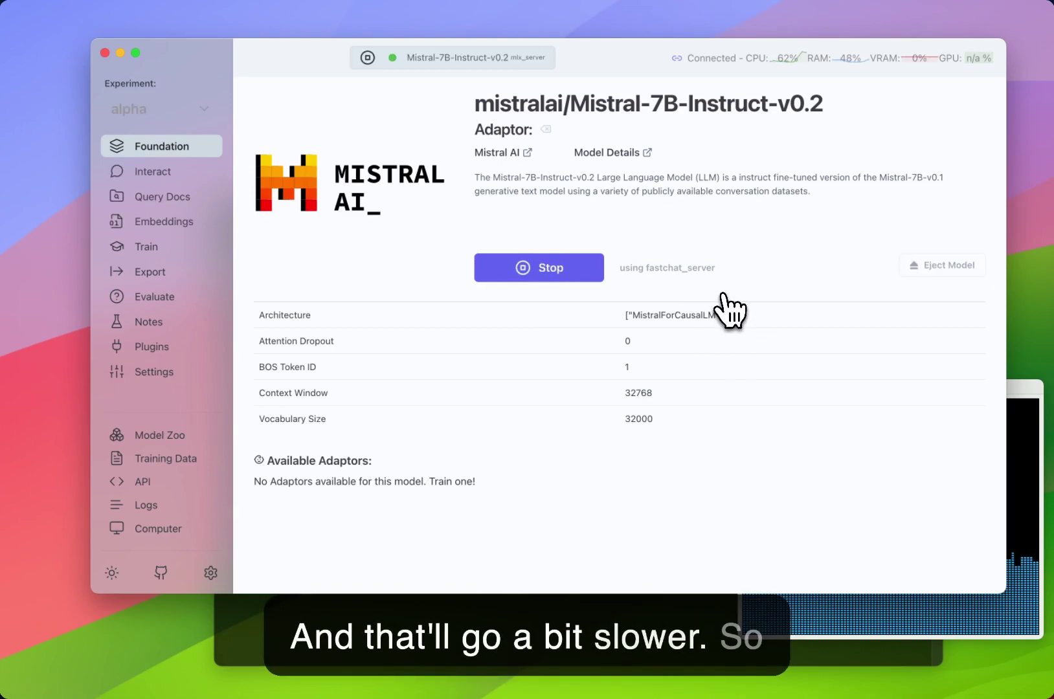
Step: Send the chat prompt "Tell me a very short joke", followed by "Another"
left_click(151, 172)
left_click(451, 504)
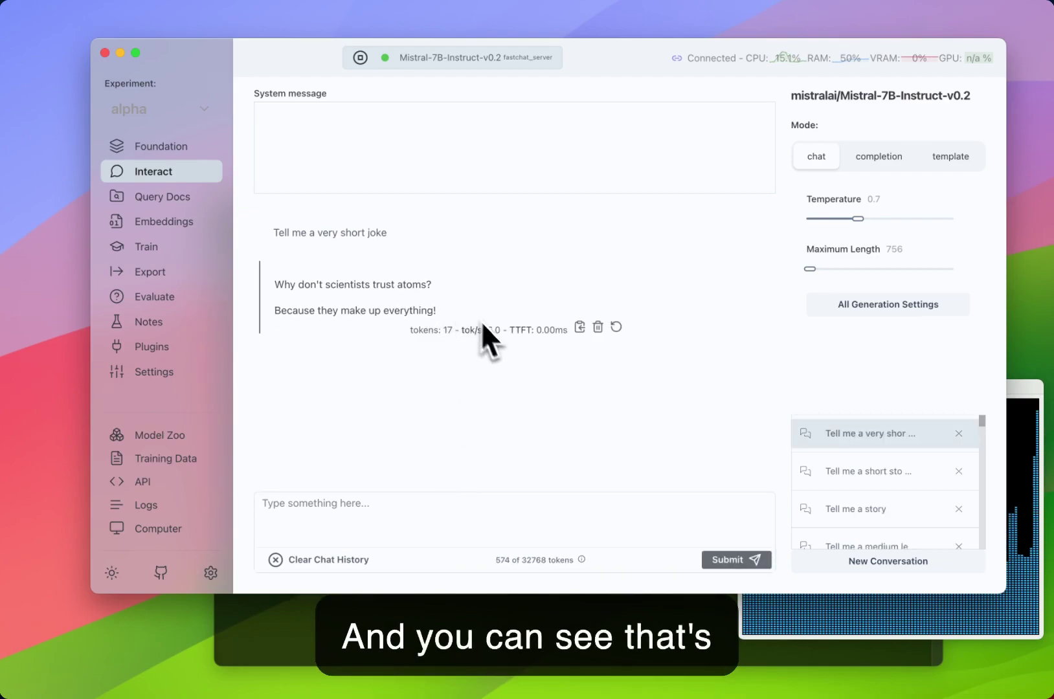
left_click(380, 523)
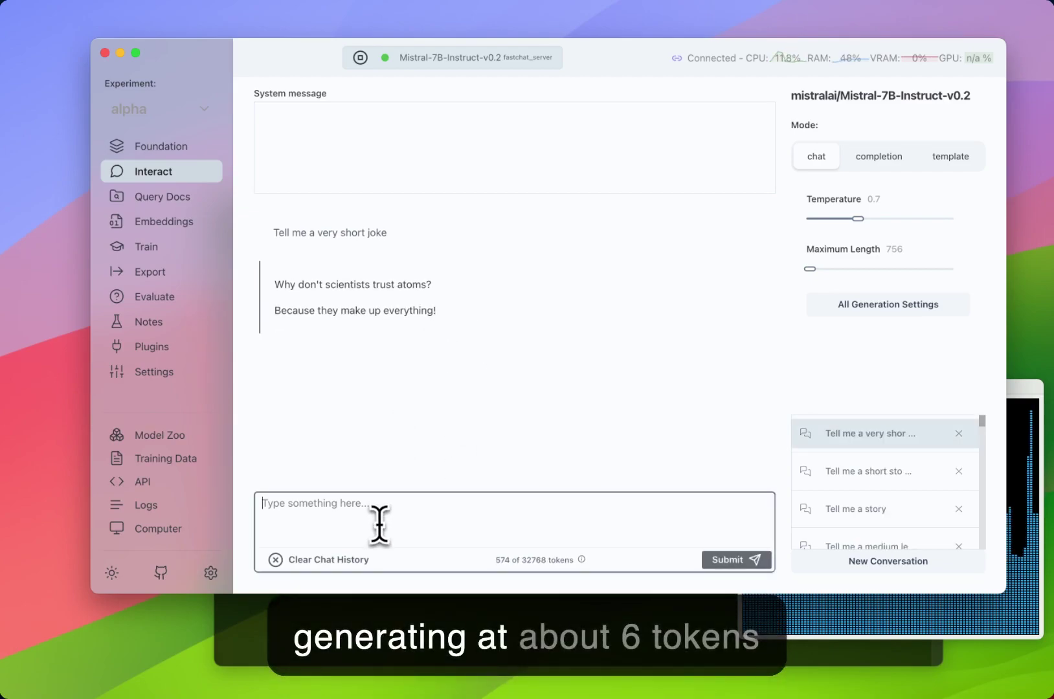
type("Another")
key("Return")
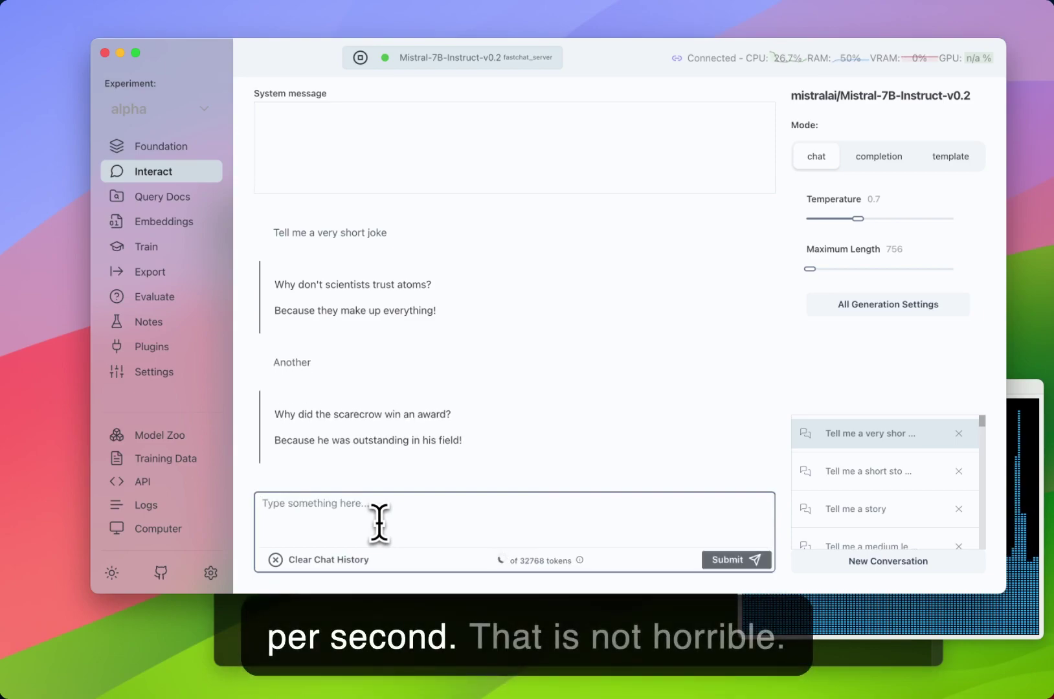
Step: Eject Mistral-7B-Instruct-v0.2, select Tiny Llama 1.1B Chat as the foundation and run it with mlx_server
left_click(127, 145)
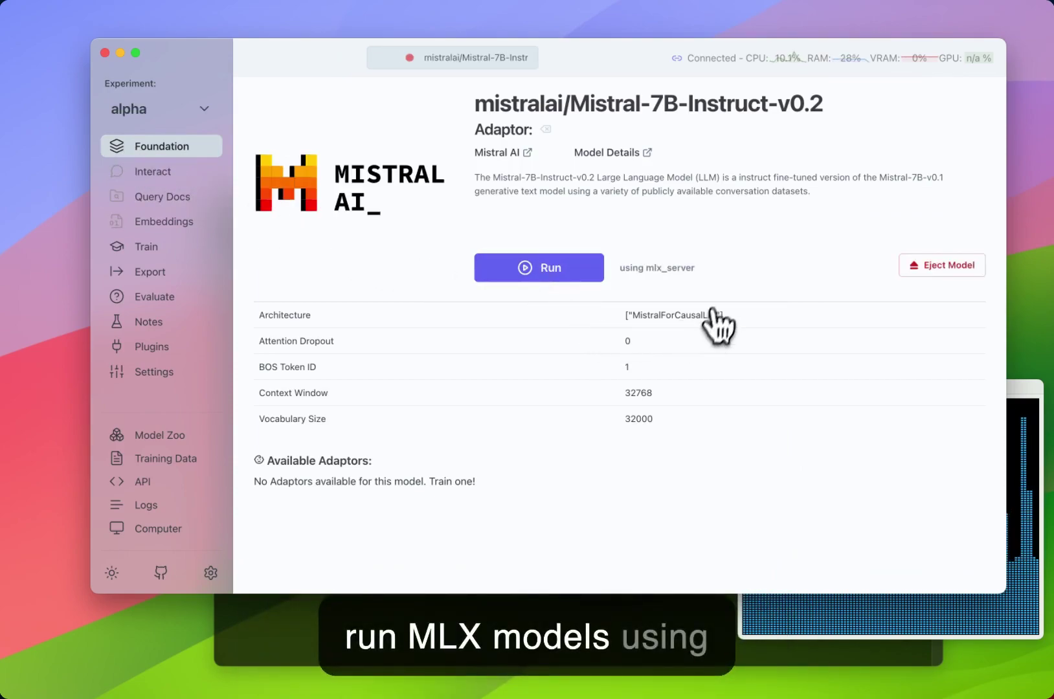
left_click(925, 272)
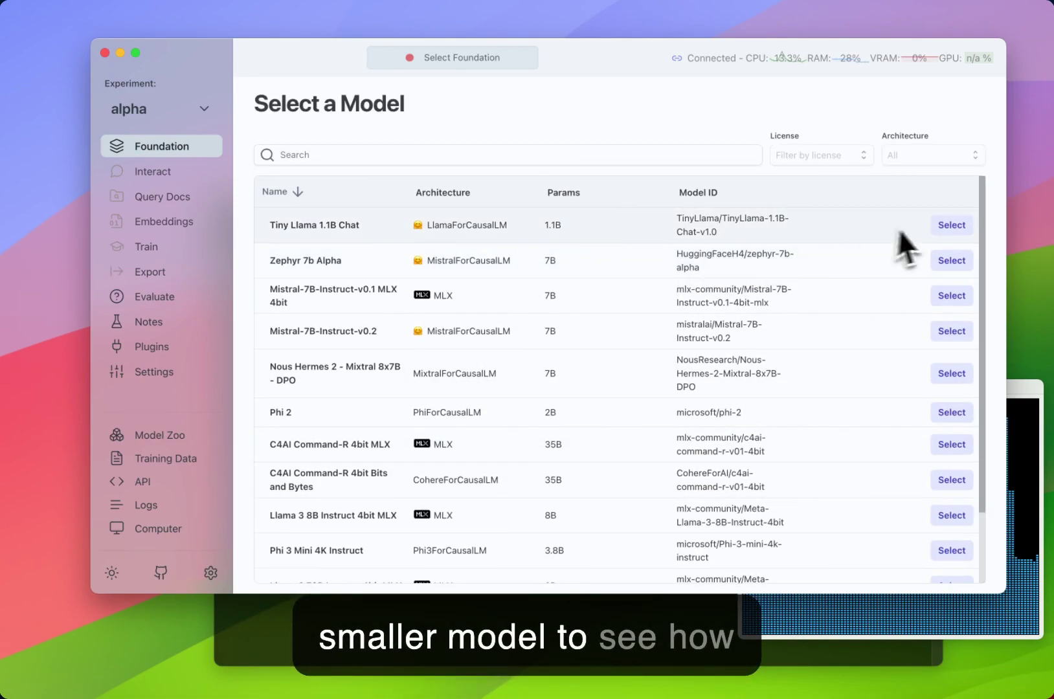
left_click(952, 225)
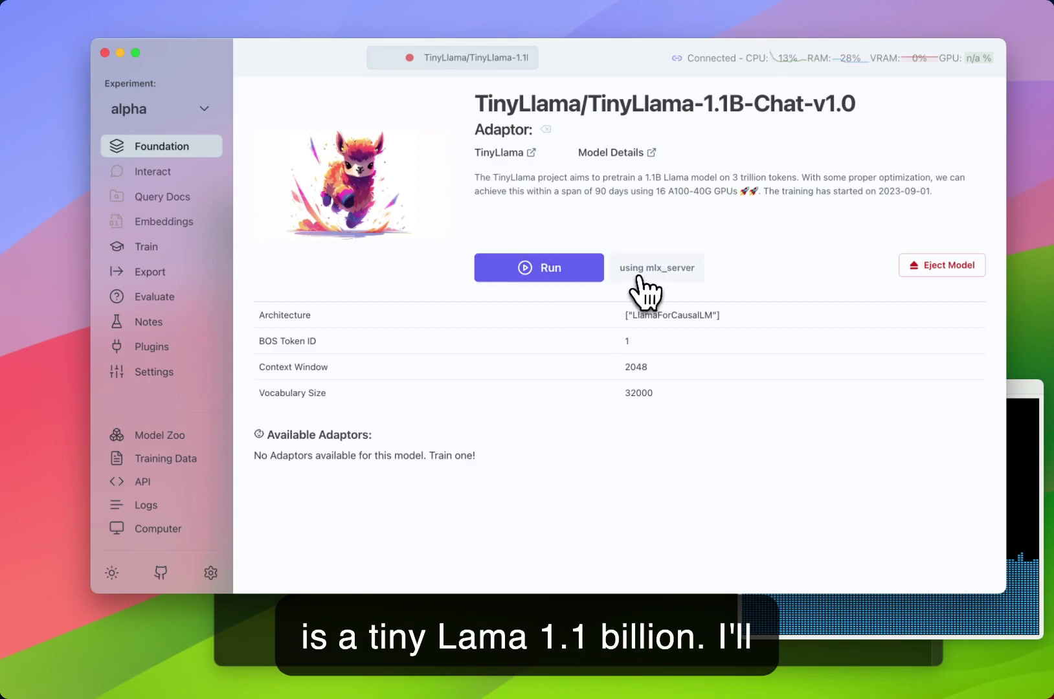
left_click(586, 273)
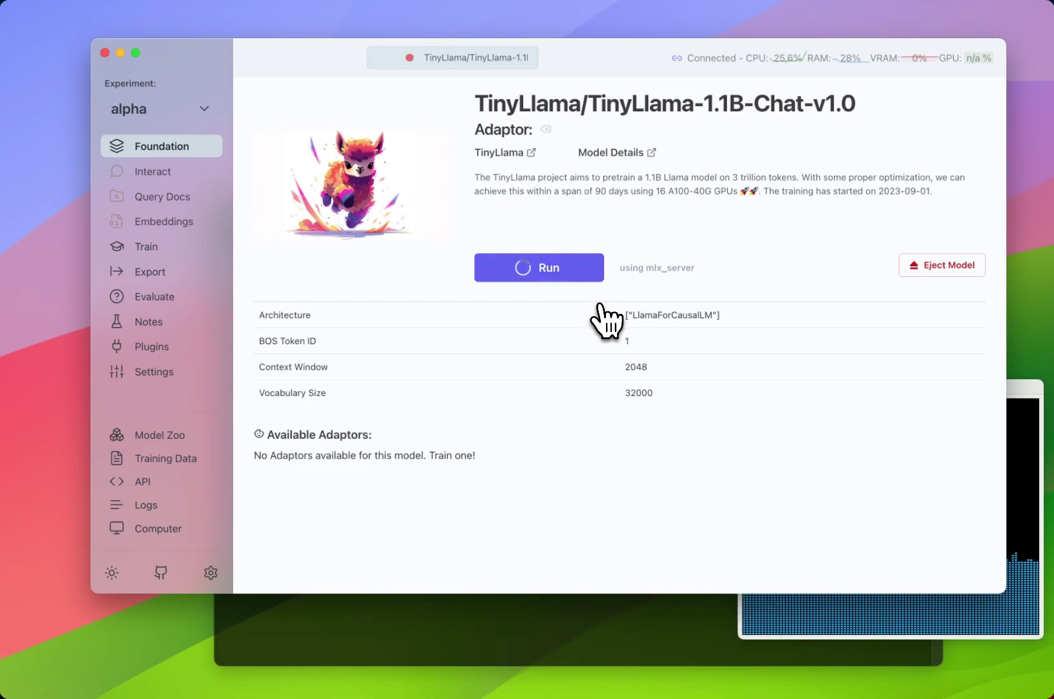
Step: Send the prompt "Tell me a story" to the TinyLlama chat and check the reply's token speed
left_click(191, 175)
left_click(417, 499)
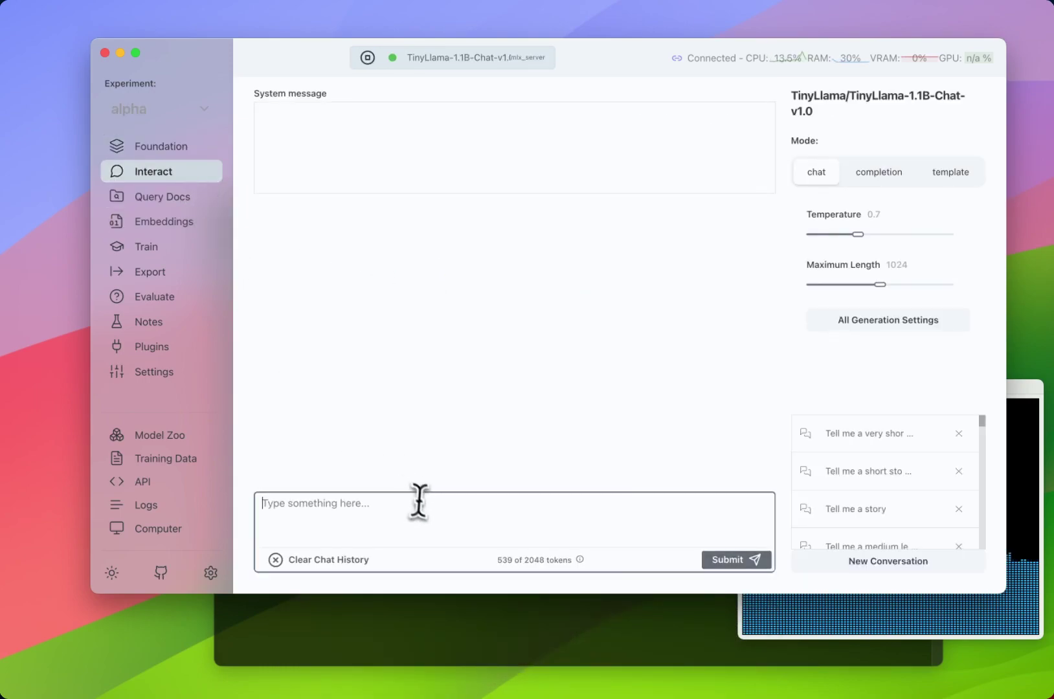
type("Tell me a")
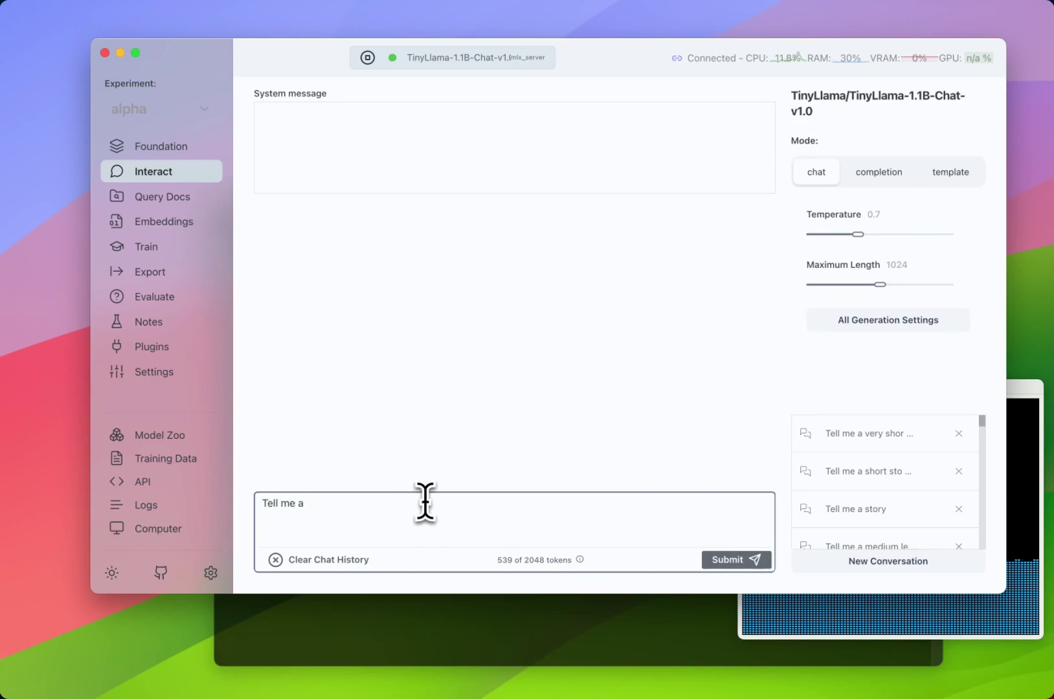
type(" story")
key("Return")
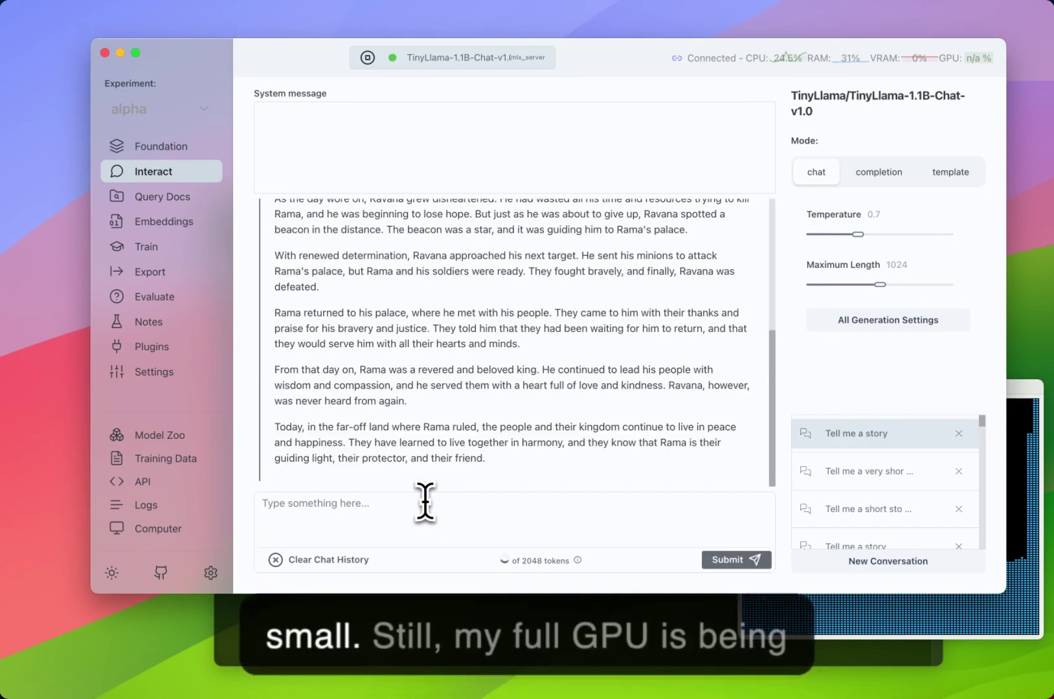
mouse_move(541, 314)
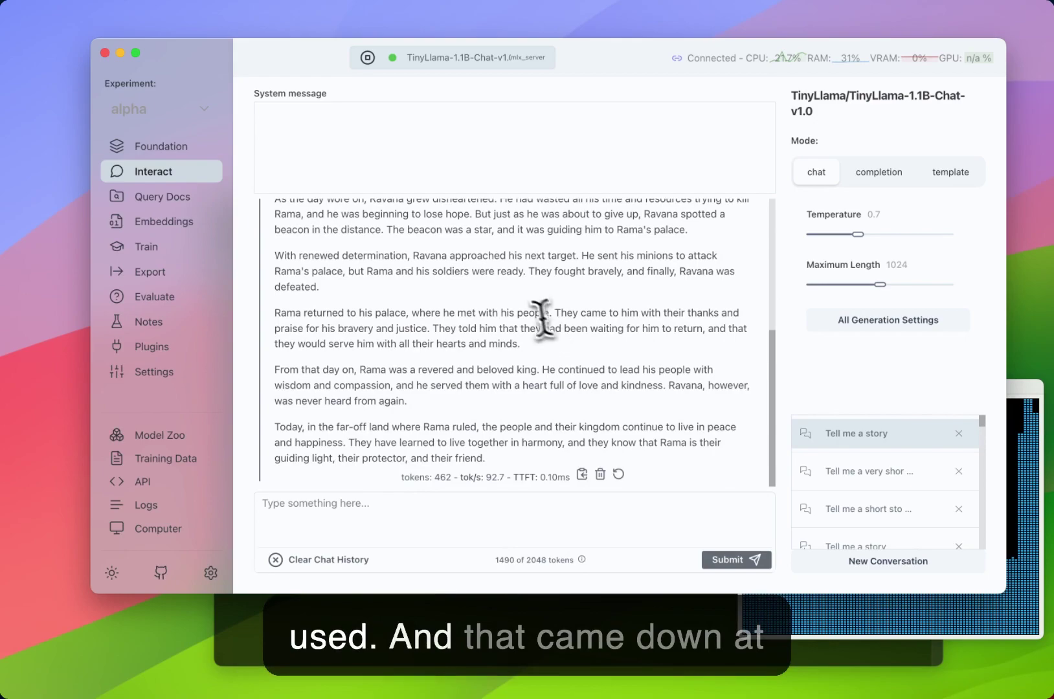
Step: Stop the running TinyLlama model and switch to the terminal window
left_click(174, 150)
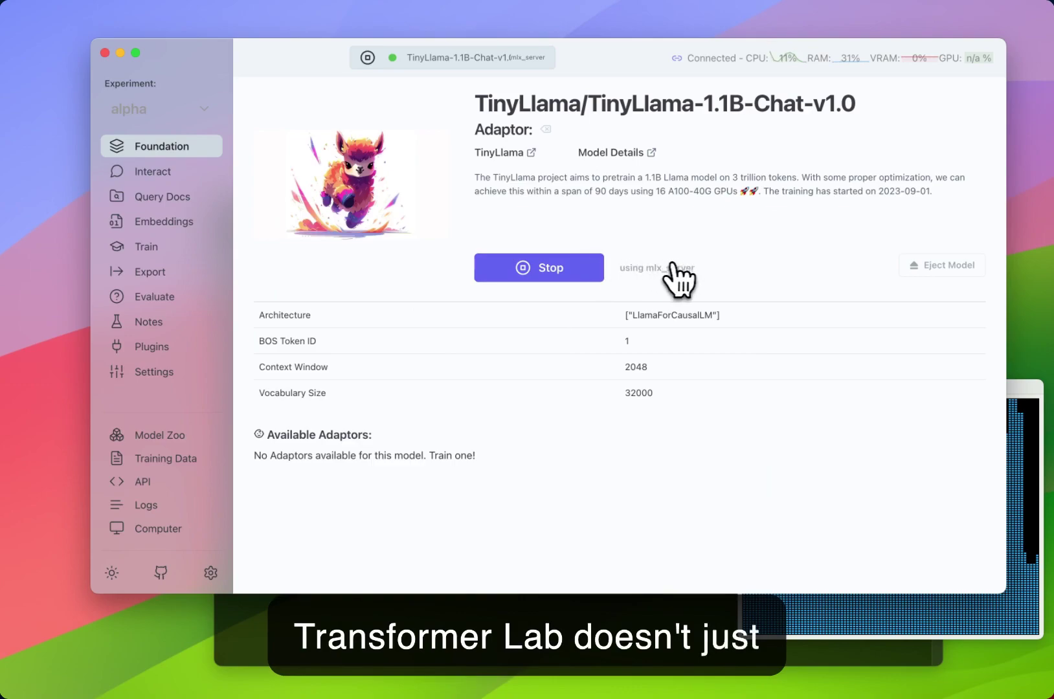
left_click(549, 273)
left_click(542, 647)
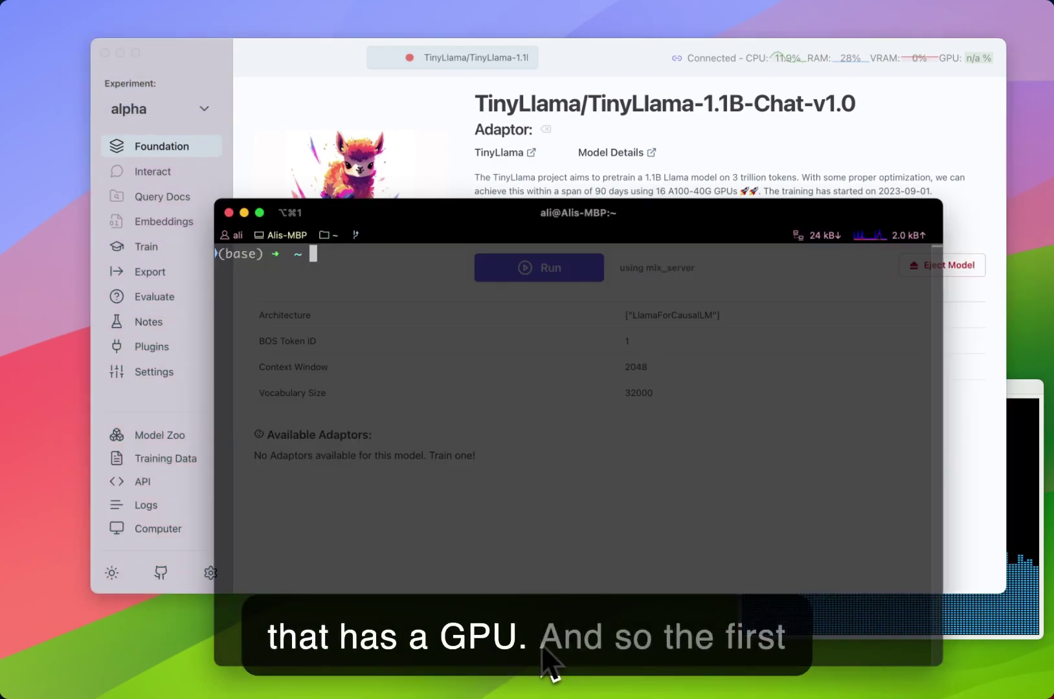
Step: Log in to the remote machine pop-os over SSH and change to the workspace/transformerlab-api directory
type("ssh ali@pop-os")
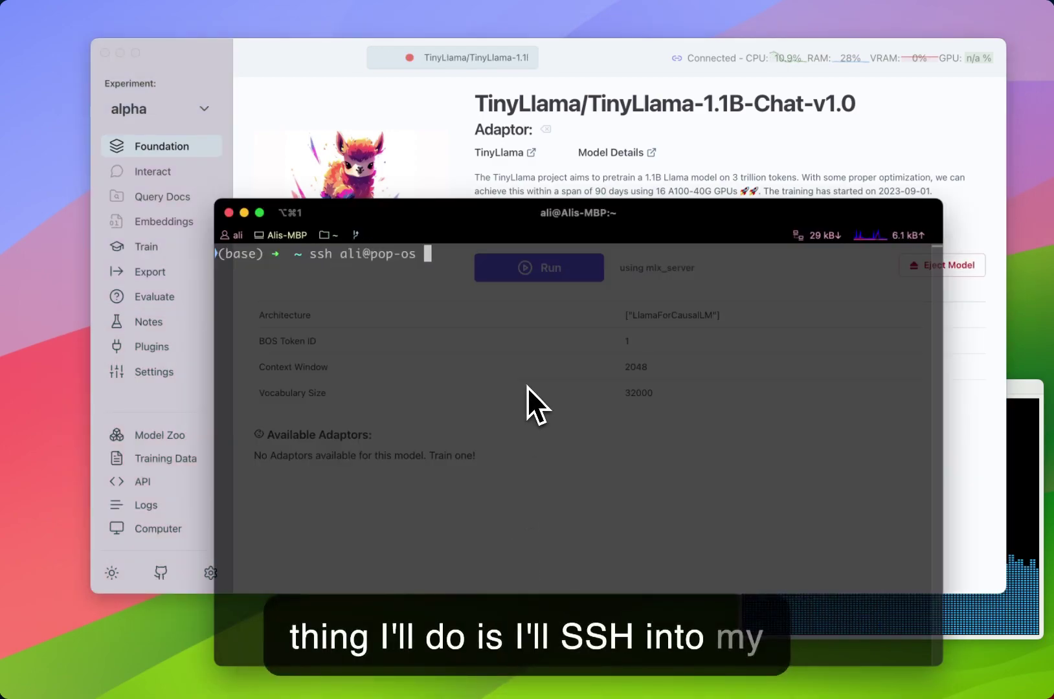
key("Return")
type("cd workspace/")
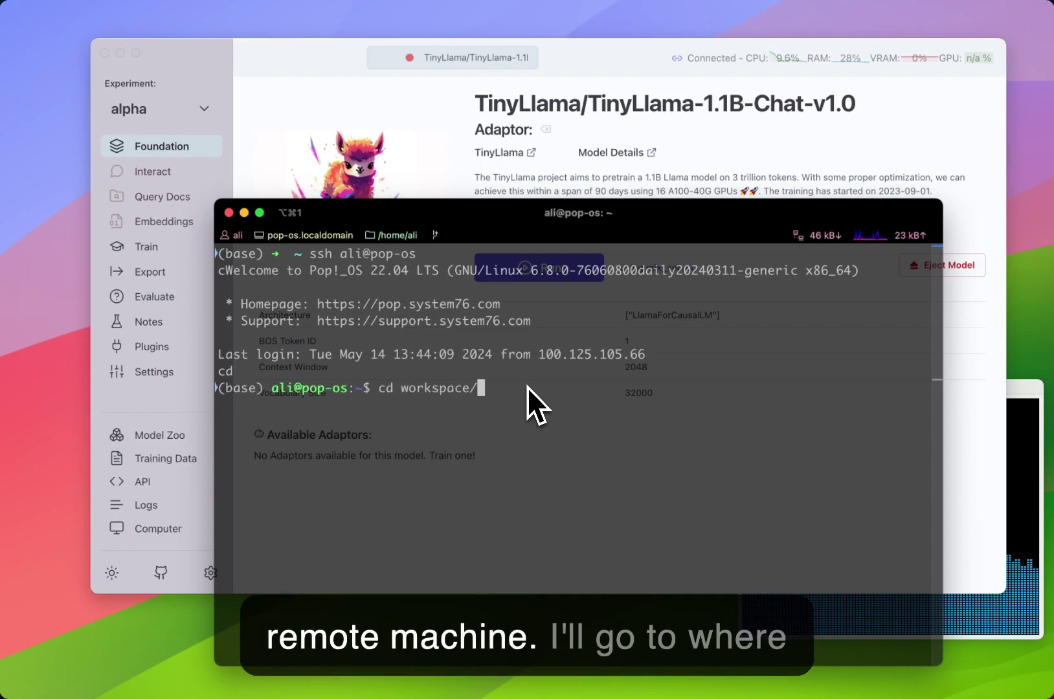
type("tra")
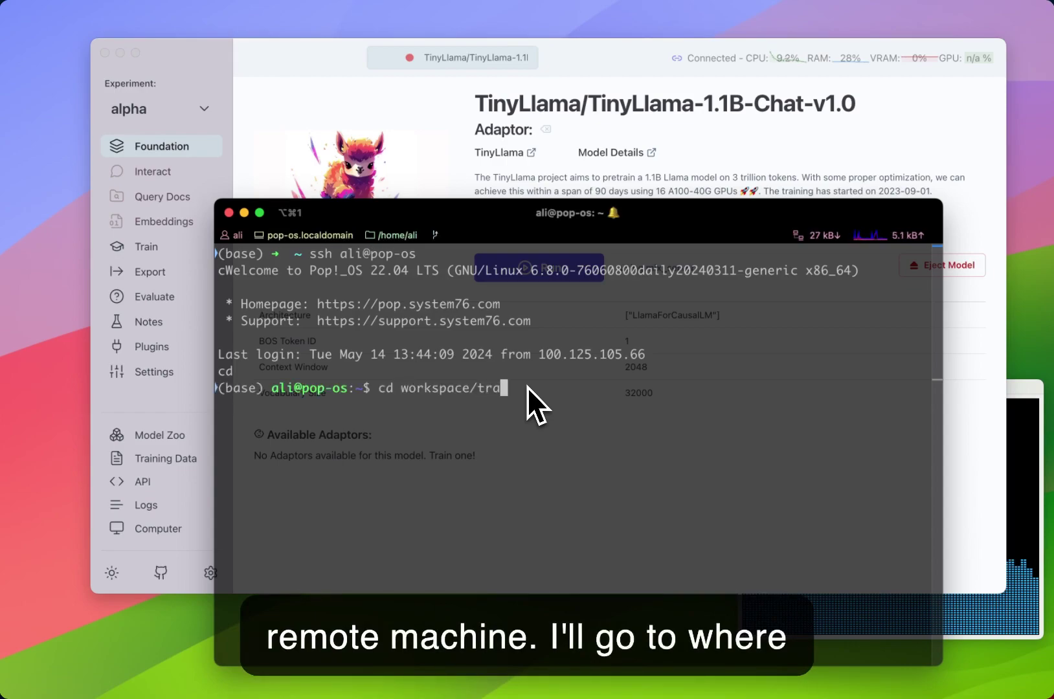
key("Tab")
type("api")
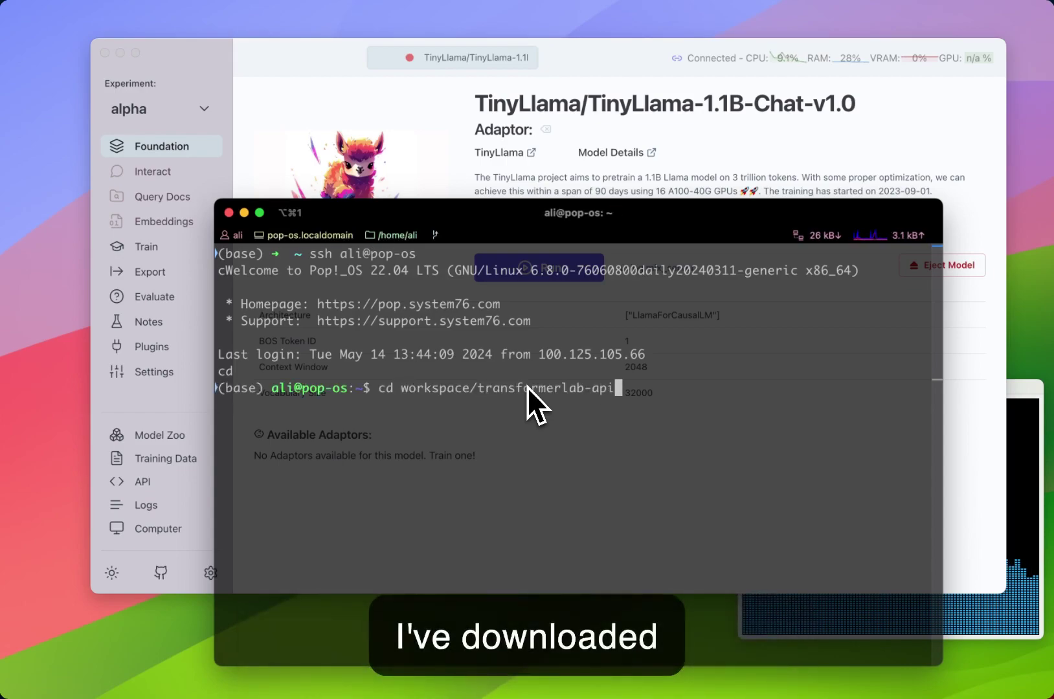
key("Return")
Step: Activate the transformerlab conda environment and start the Transformer Lab API server with its run script
type("conda ")
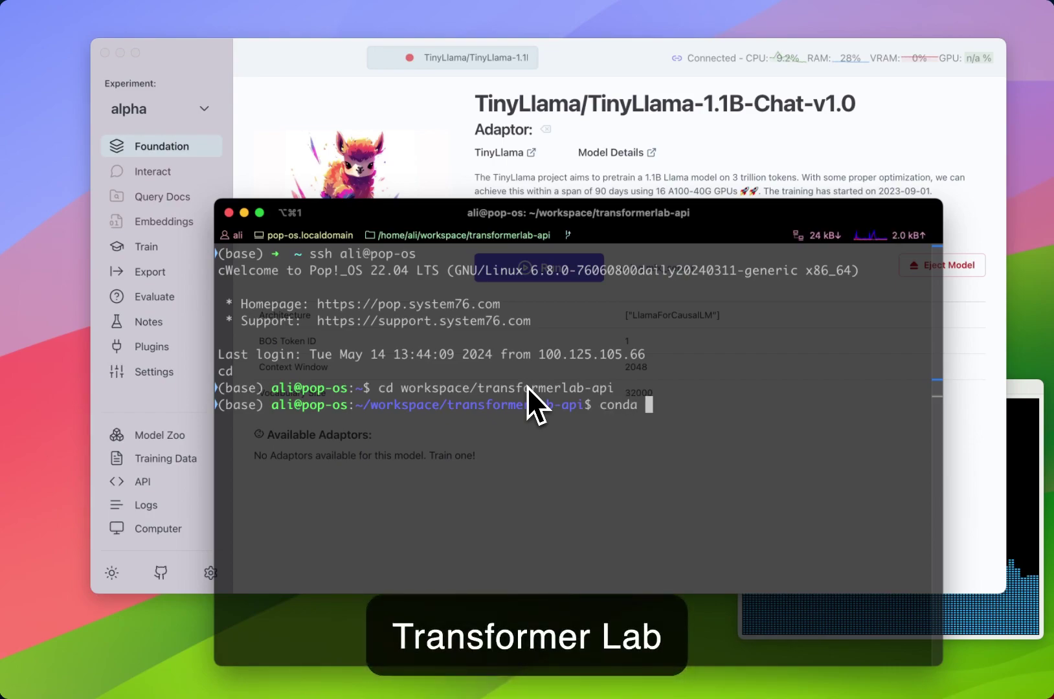
type("activate transformer")
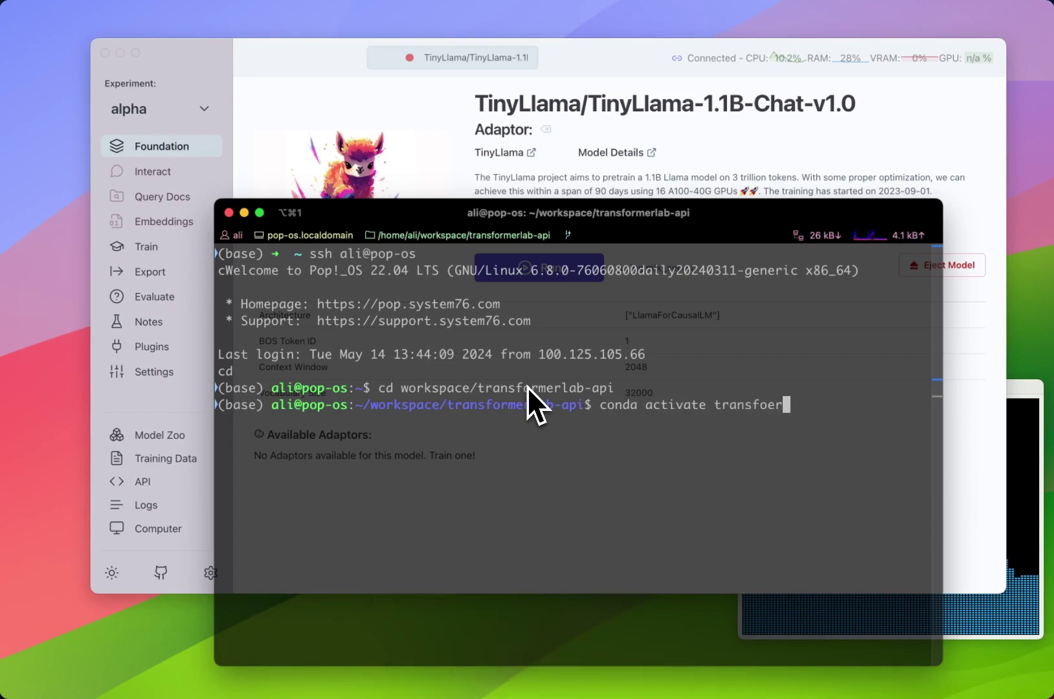
key("BackSpace")
key("BackSpace")
type("rmerlab")
key("Return")
type("./run_d")
key("Tab")
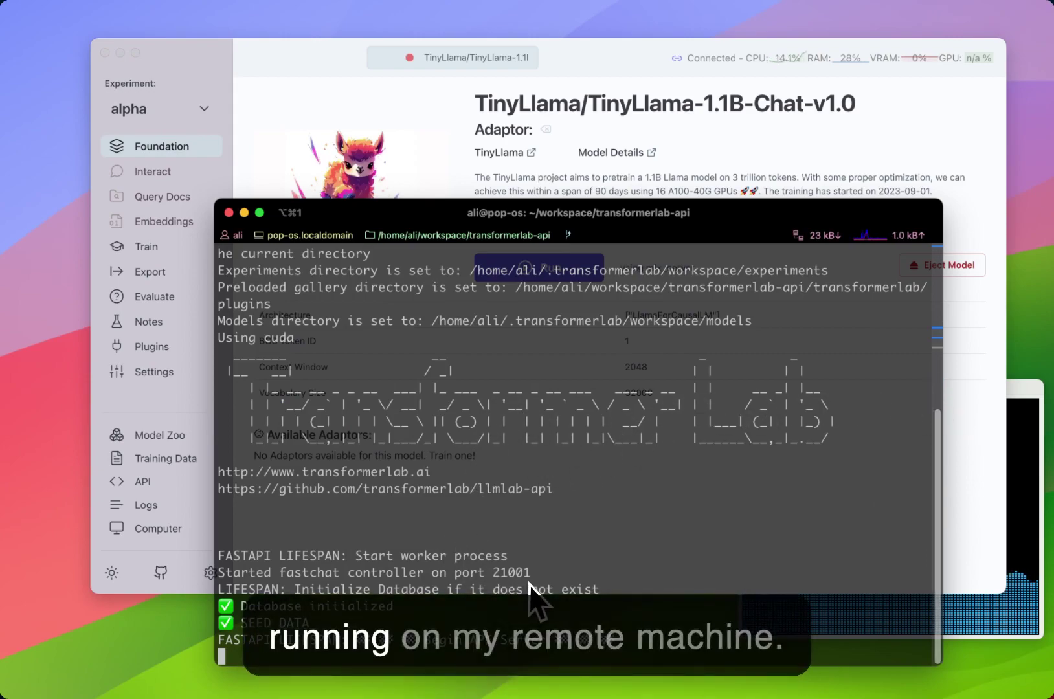
left_click(409, 127)
mouse_move(717, 68)
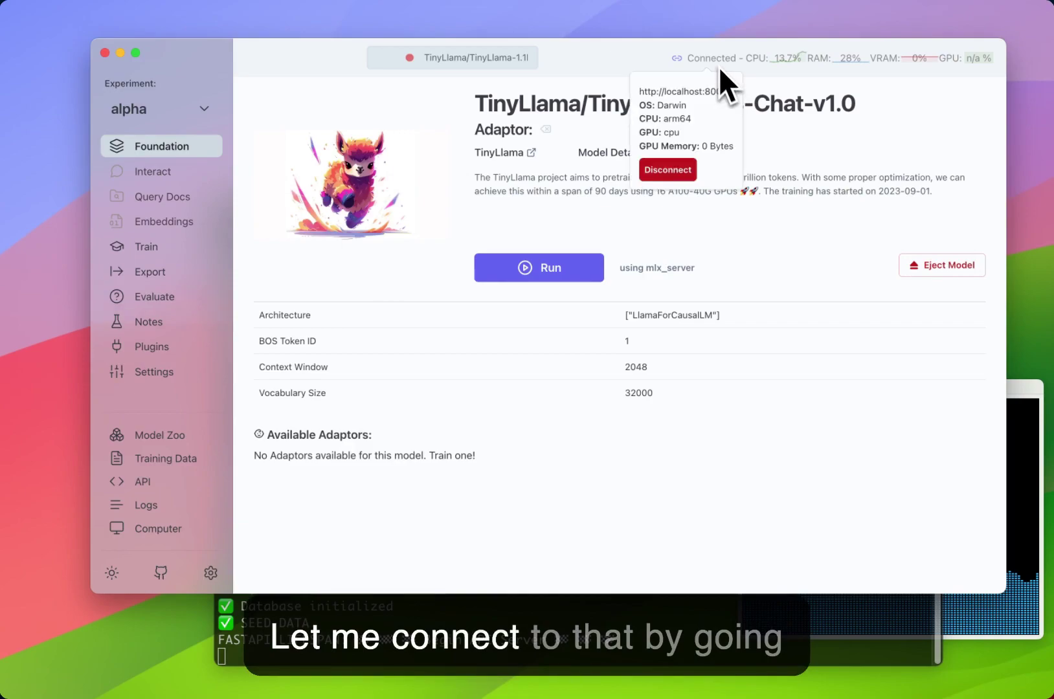
left_click(667, 162)
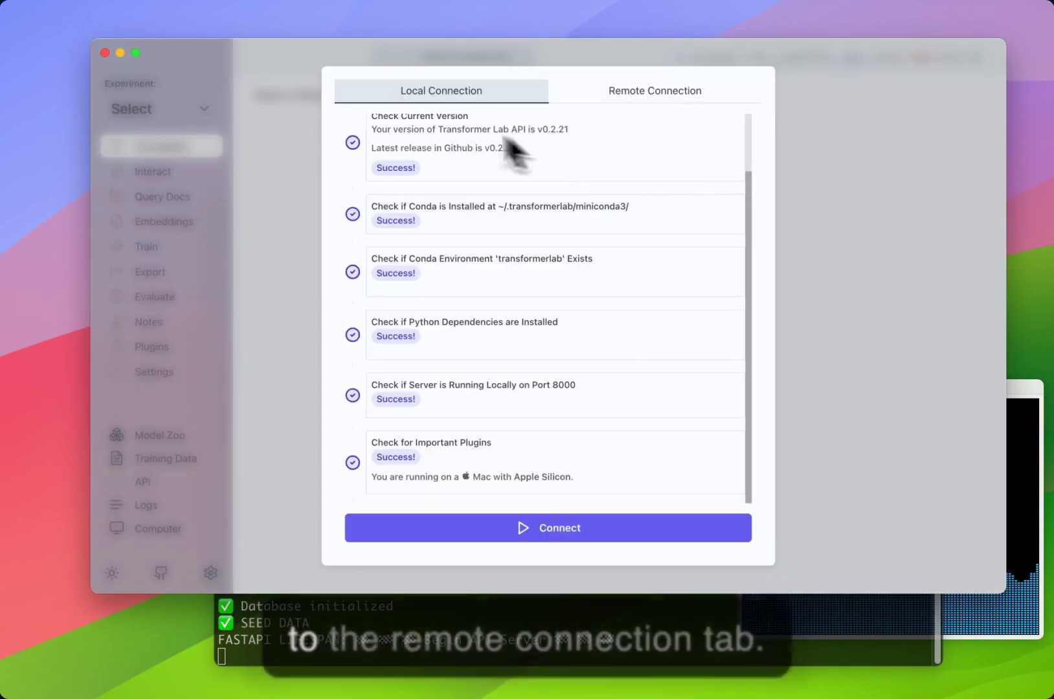
left_click(614, 104)
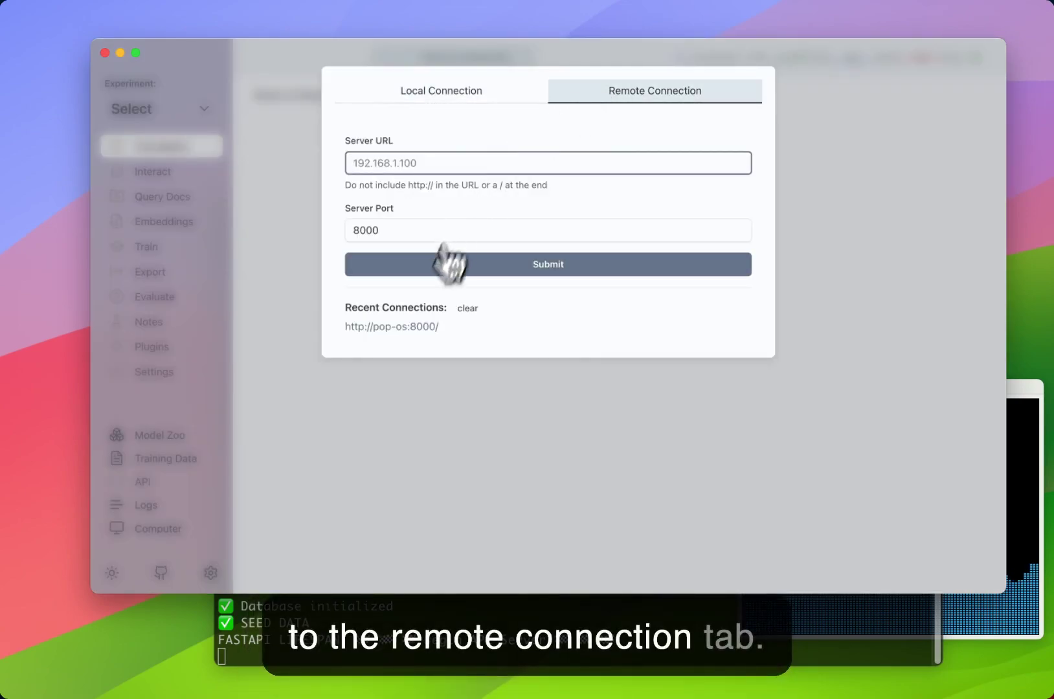
left_click(382, 328)
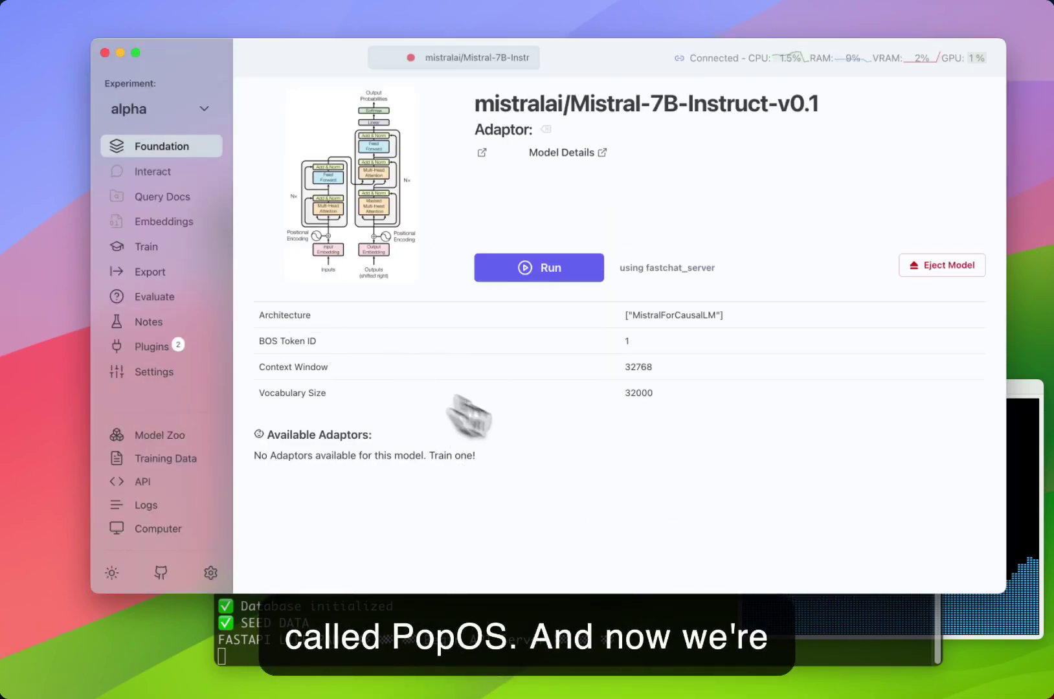
Step: Check the remote machine's GPU and memory details, and run Mistral-7B-Instruct-v0.1 with fastchat_server
mouse_move(739, 71)
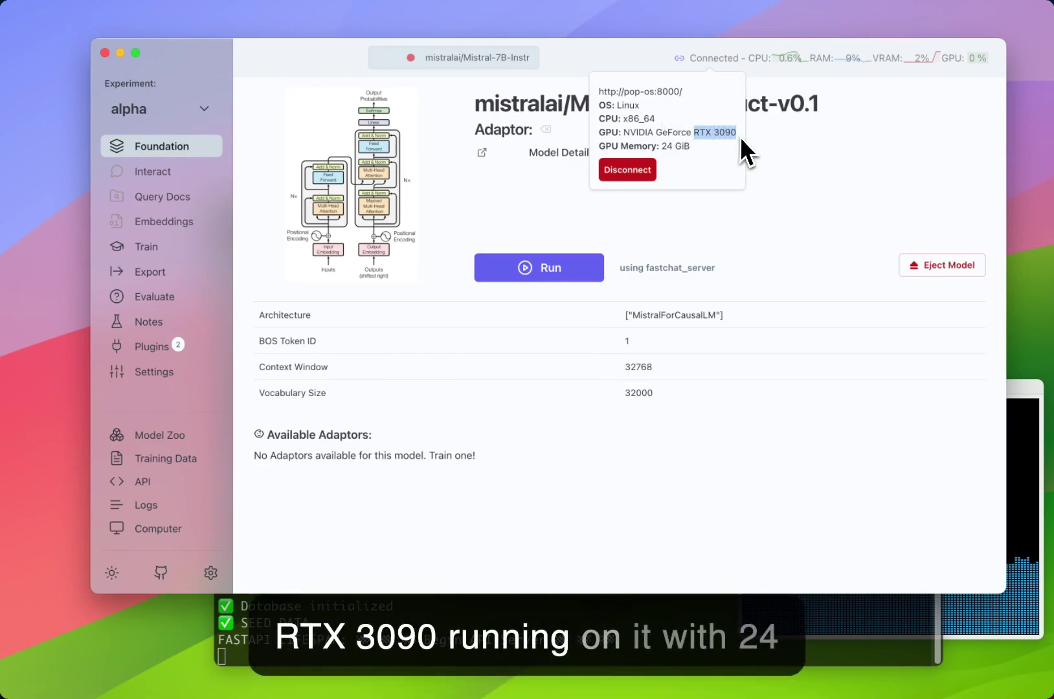
left_click_drag(692, 146, 660, 147)
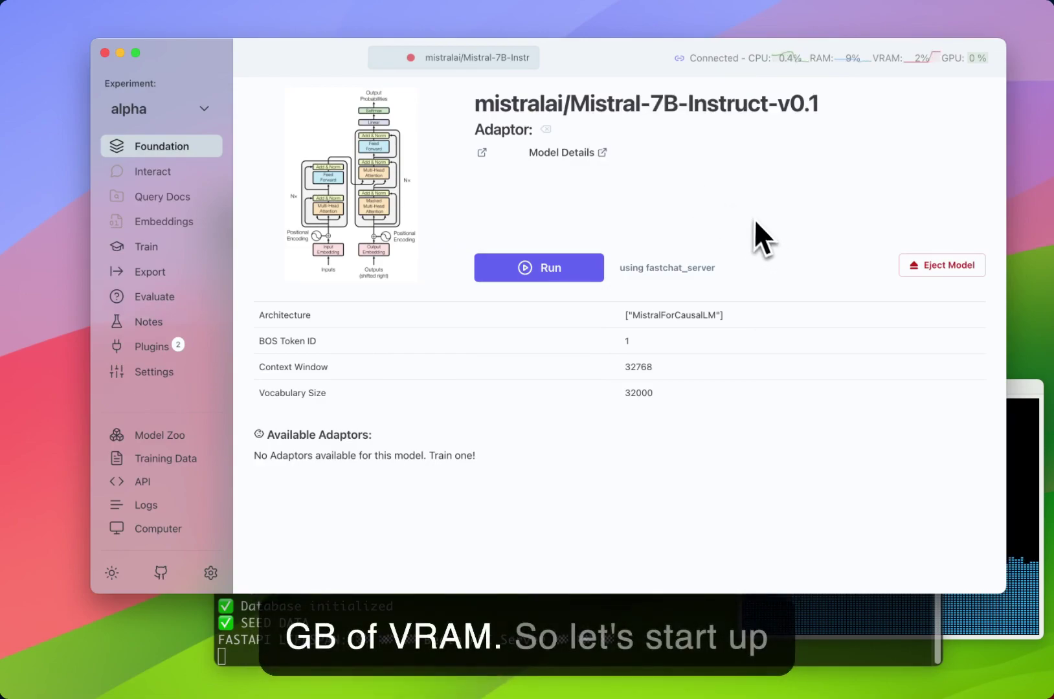
left_click(535, 268)
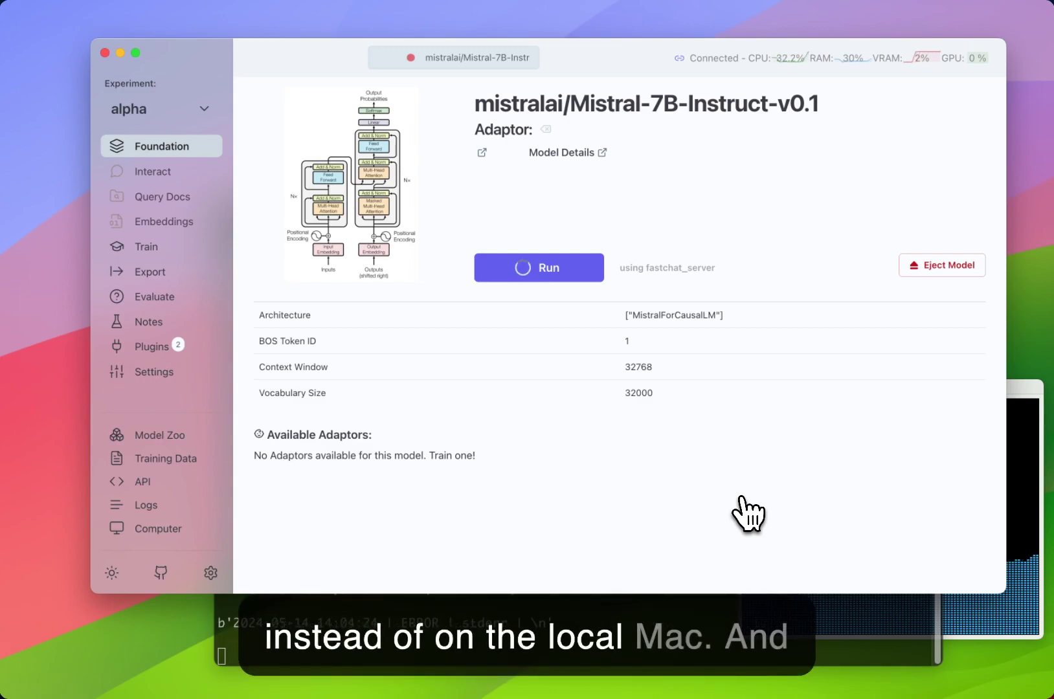
Step: Send the prompt "Tell me a story" to the Mistral-7B-Instruct-v0.1 chat
left_click(172, 173)
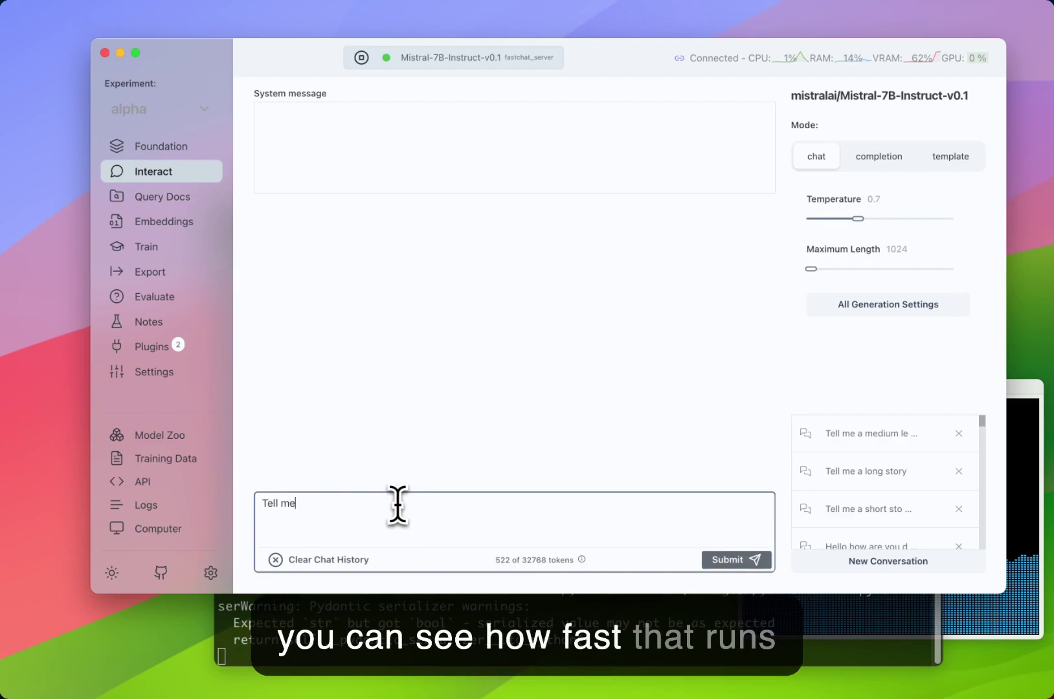
type("ry")
key("Return")
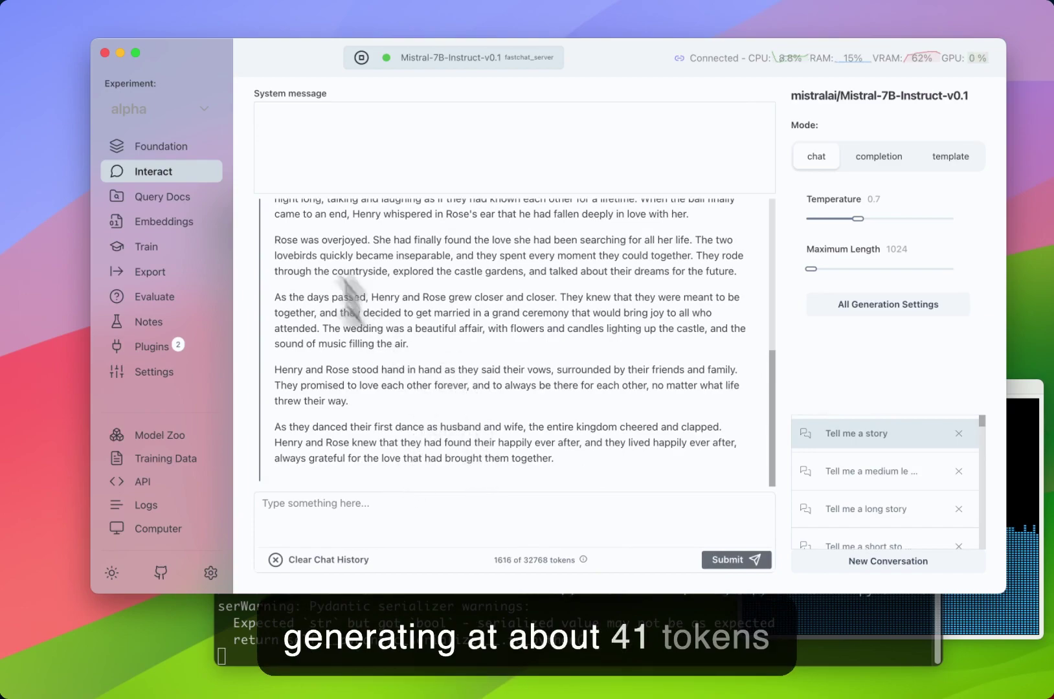
Step: Stop and eject Mistral-7B-Instruct-v0.1, and select Tiny Llama 1.1B Chat as the foundation
left_click(177, 151)
left_click(529, 269)
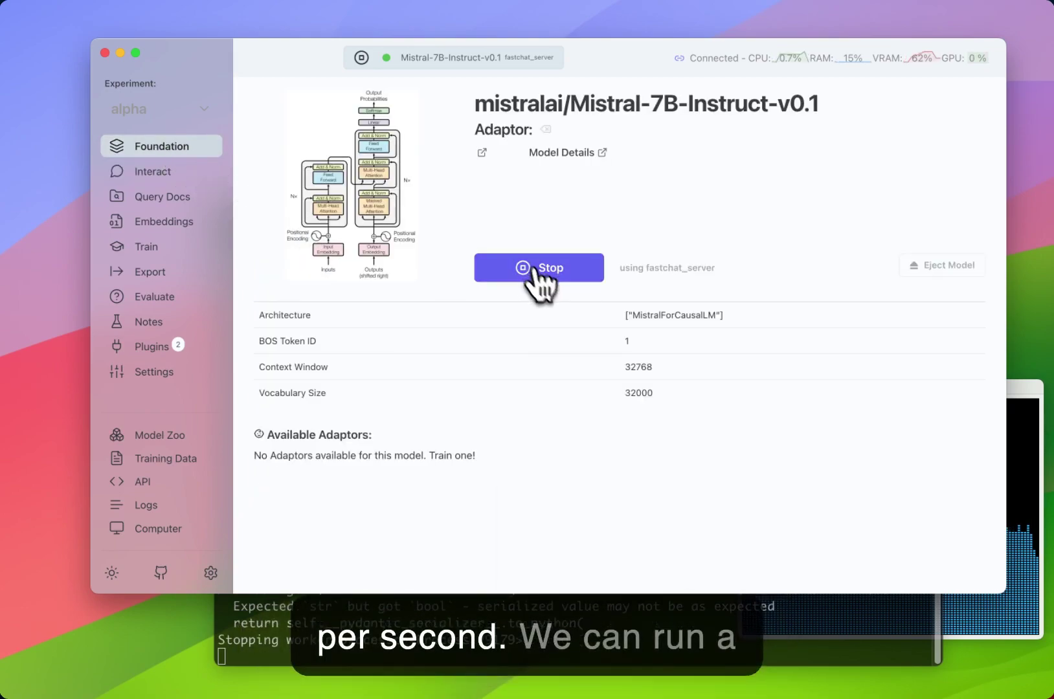
left_click(947, 266)
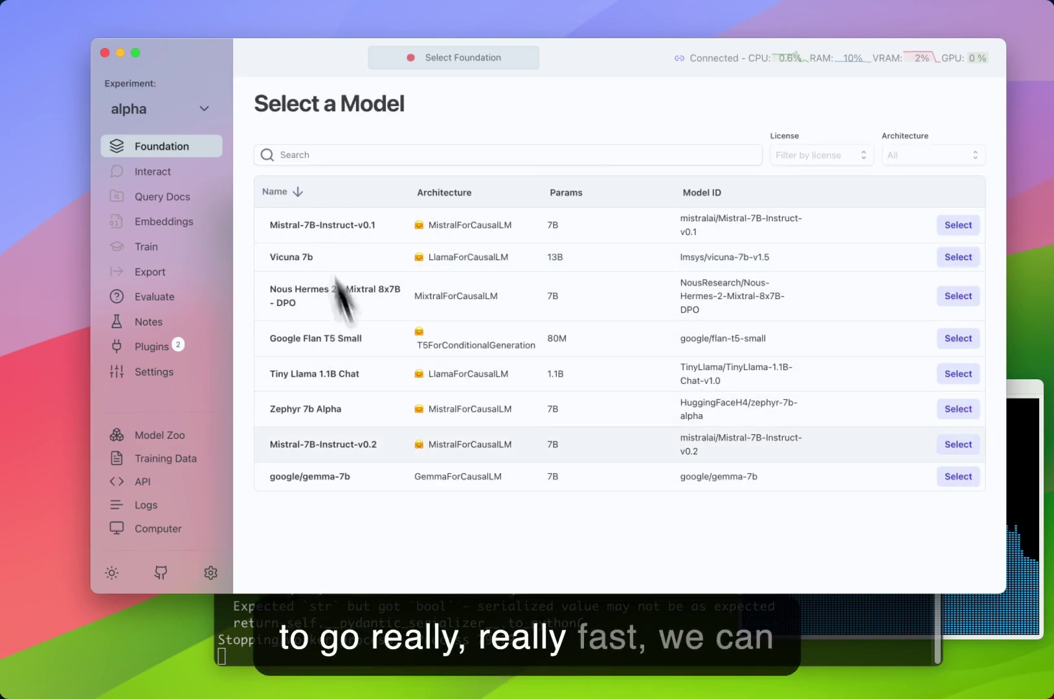
left_click(957, 374)
Step: Set the TinyLlama inference engine to vLLM Server with 8-bit and CPU Offload off, and run the model
left_click(683, 270)
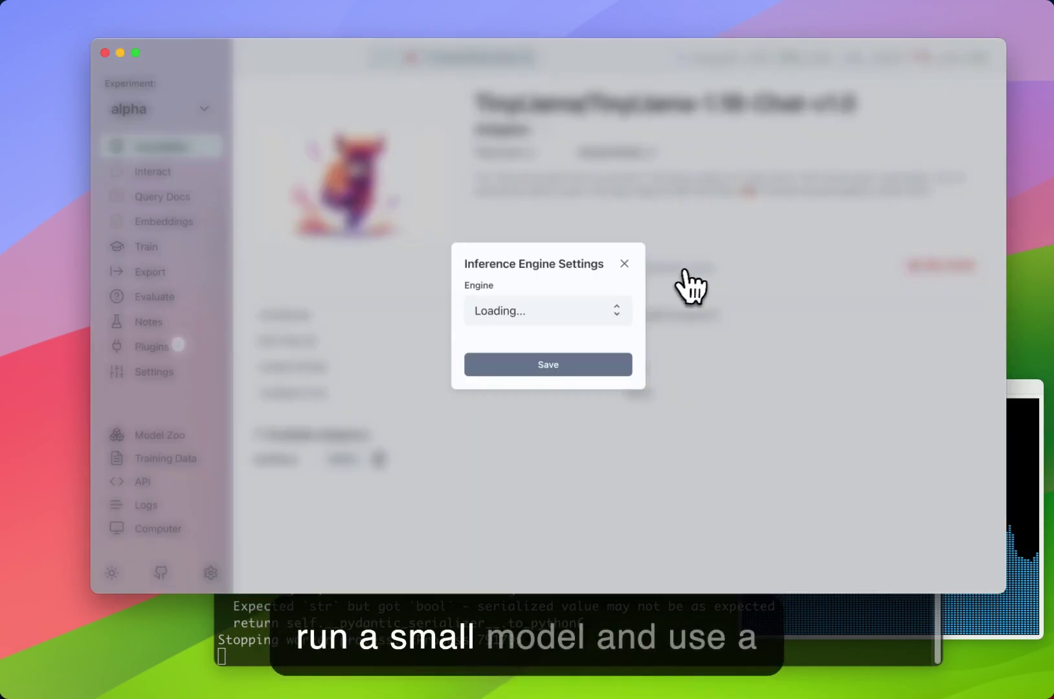
left_click(581, 318)
left_click(522, 376)
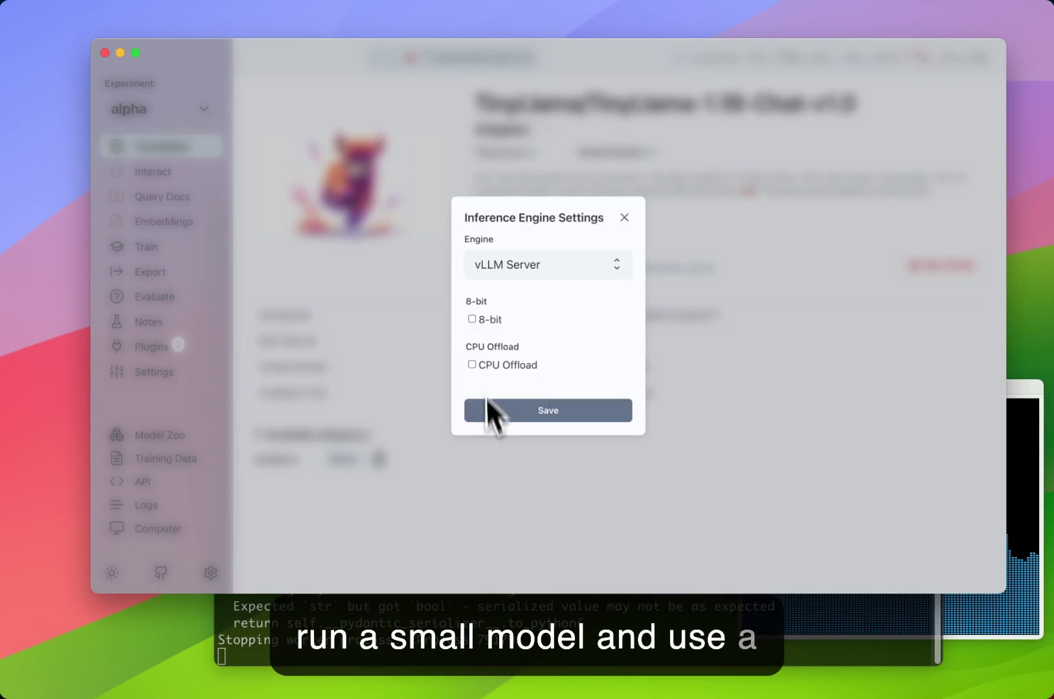
left_click(578, 415)
left_click(521, 268)
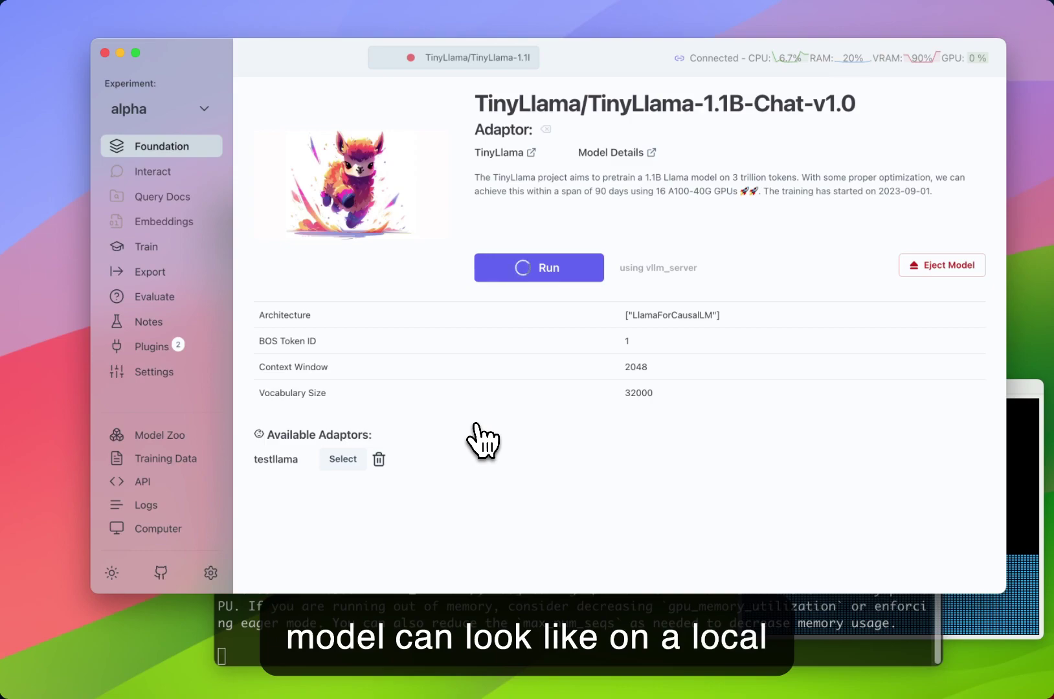
Step: Send the prompt "Tell me a long story" to the TinyLlama chat
left_click(153, 171)
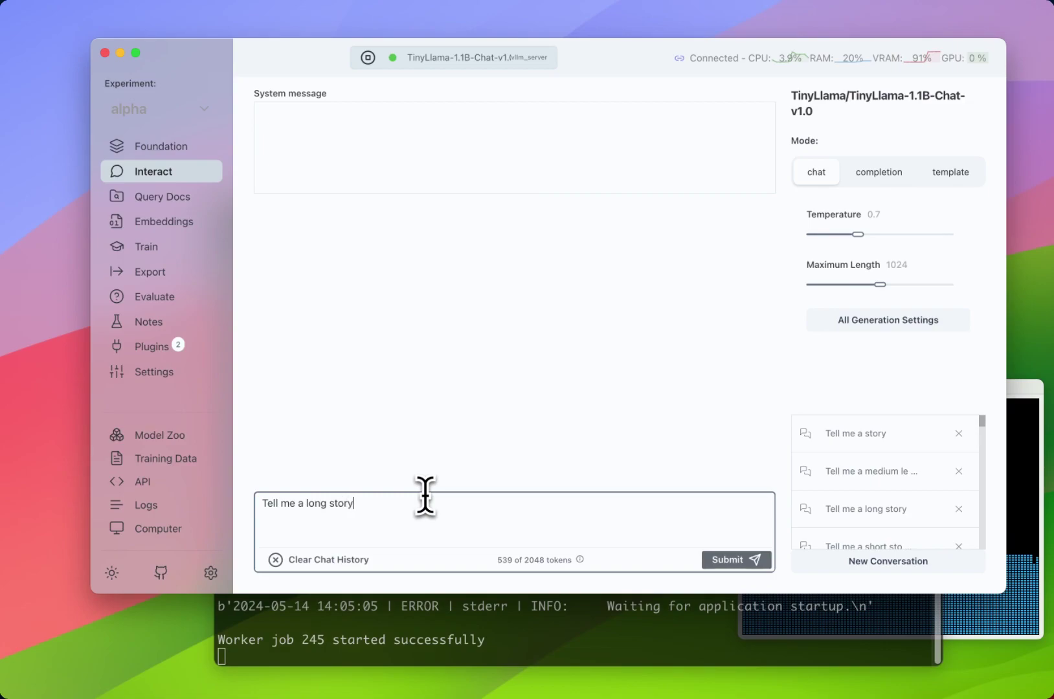
key("Return")
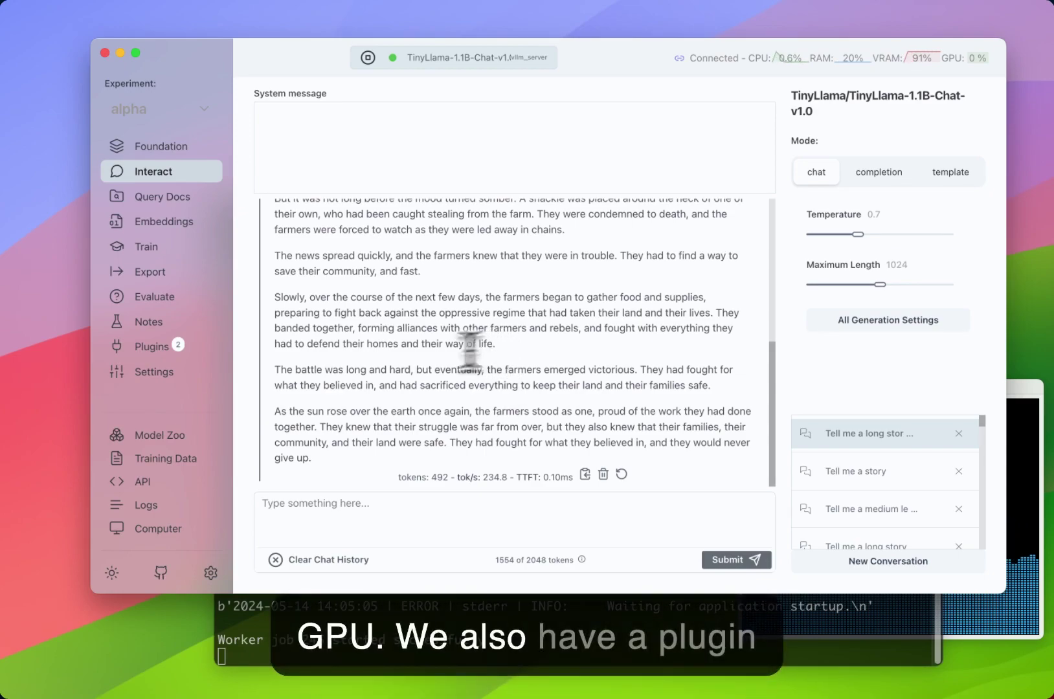
Step: Filter the plugin script store by loader, examine the Llama-cpp Server description and return to the foundation model page
left_click(159, 348)
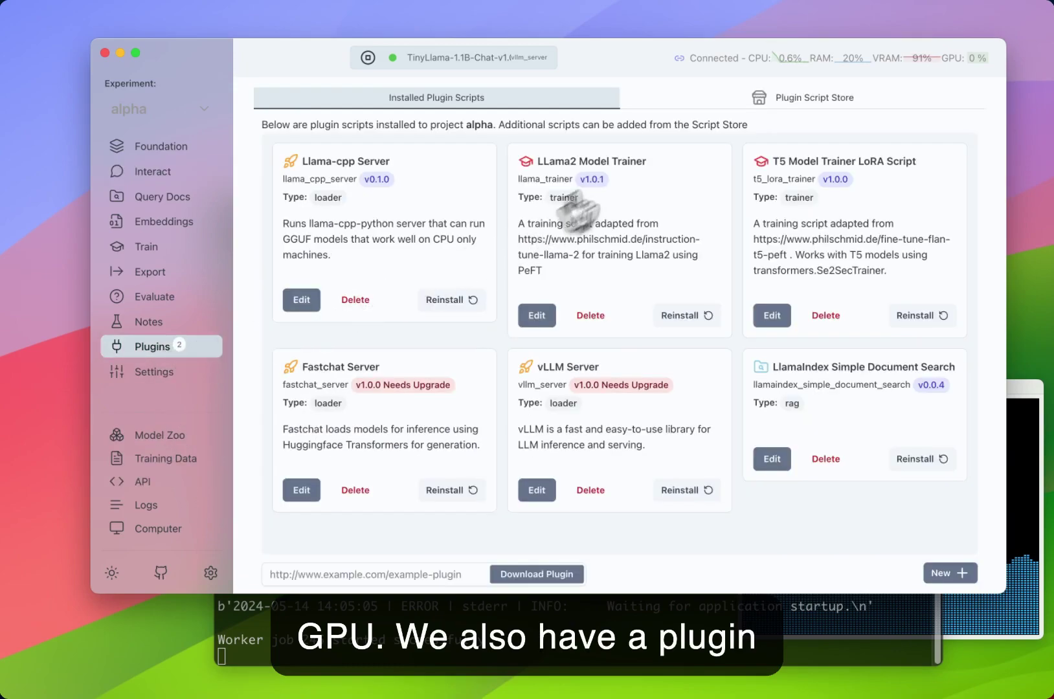
left_click(710, 98)
left_click(840, 143)
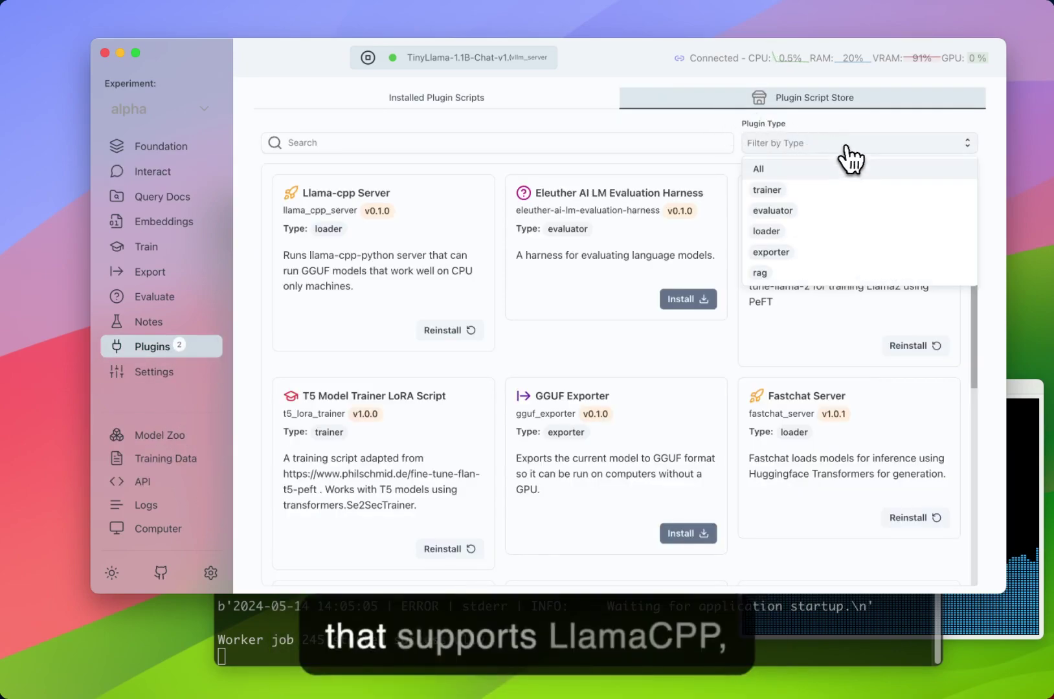
left_click(798, 230)
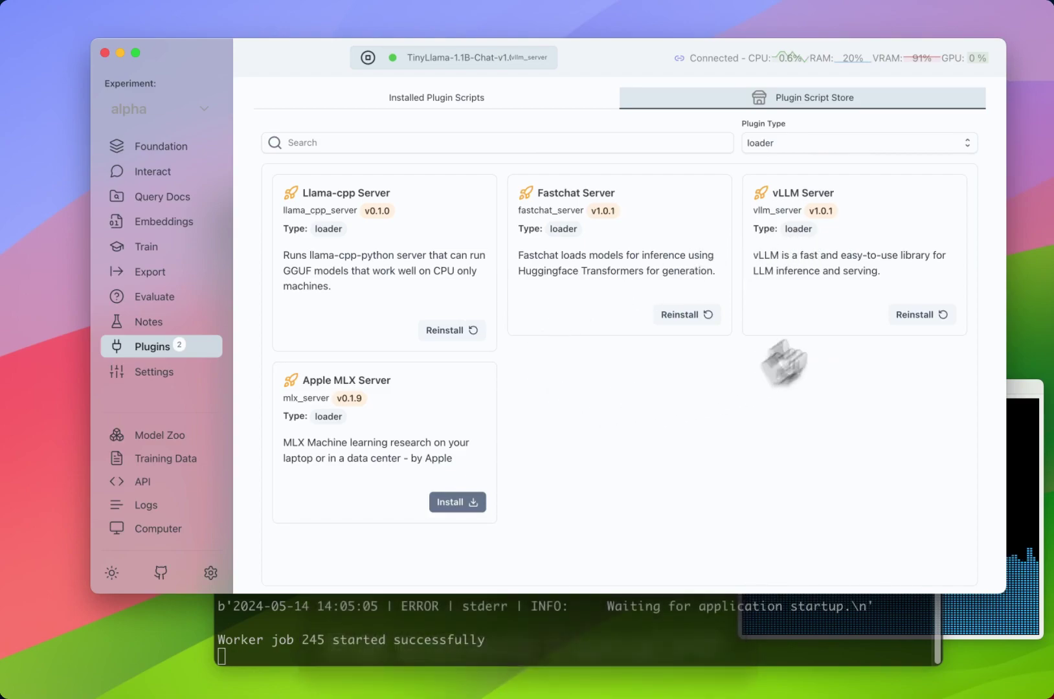
left_click_drag(286, 258, 346, 298)
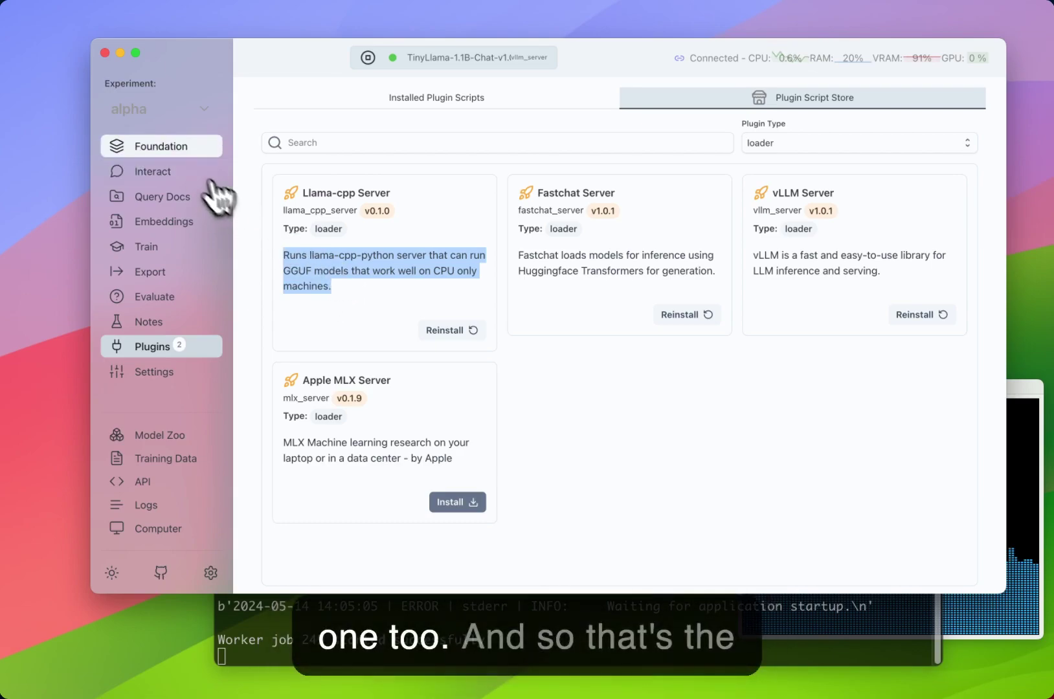
left_click(180, 151)
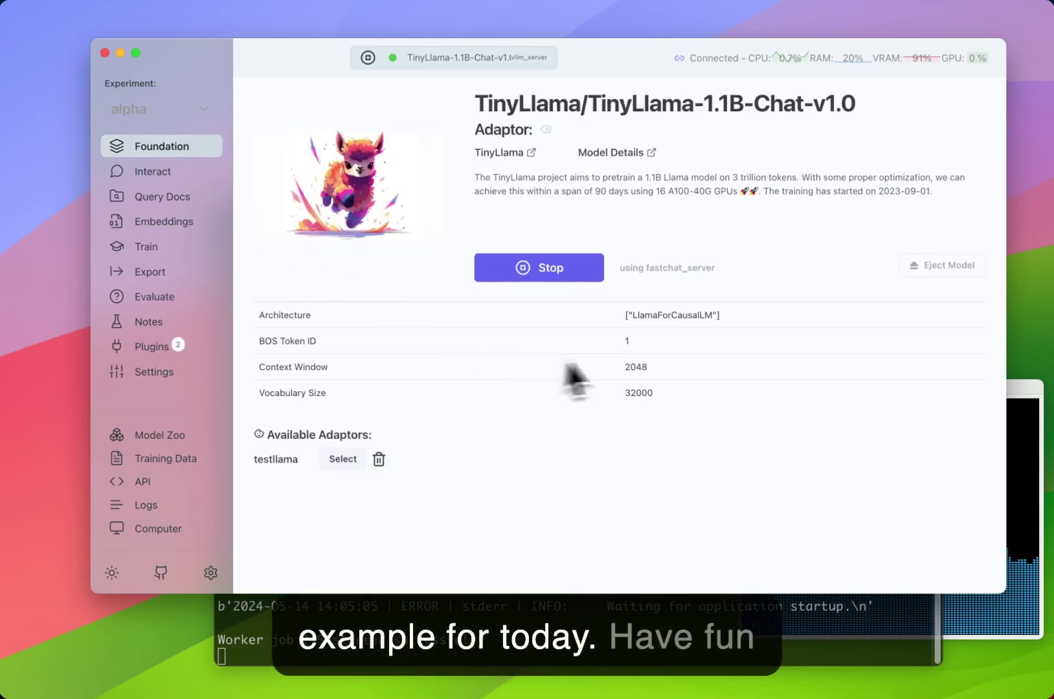